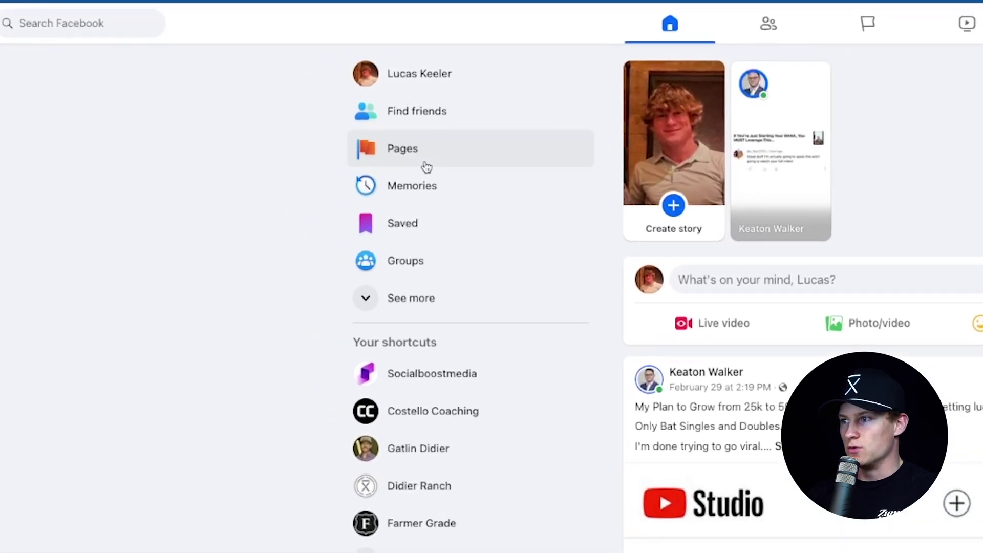
Start a new Facebook Page with the owner's name as Page name and category Marketing Agency
click(435, 169)
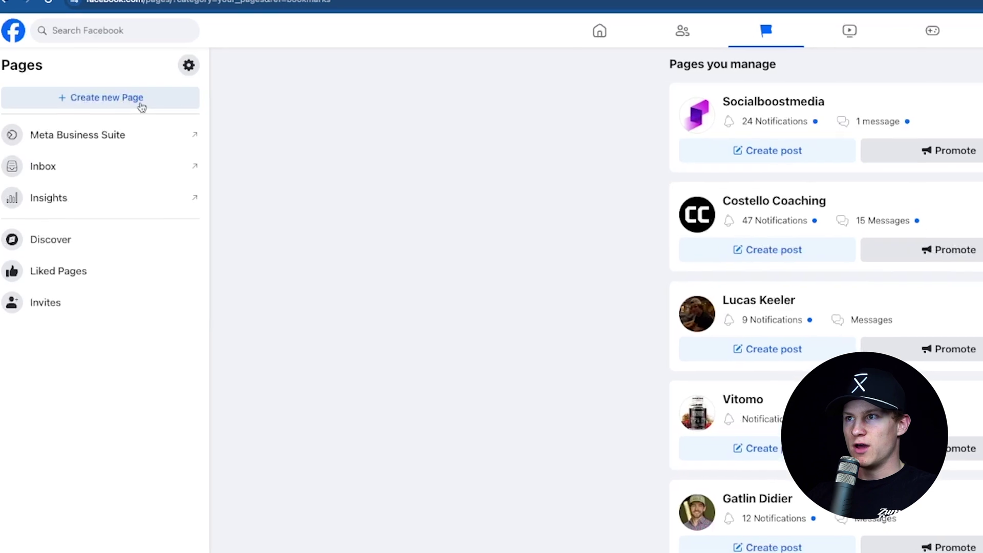
click(140, 105)
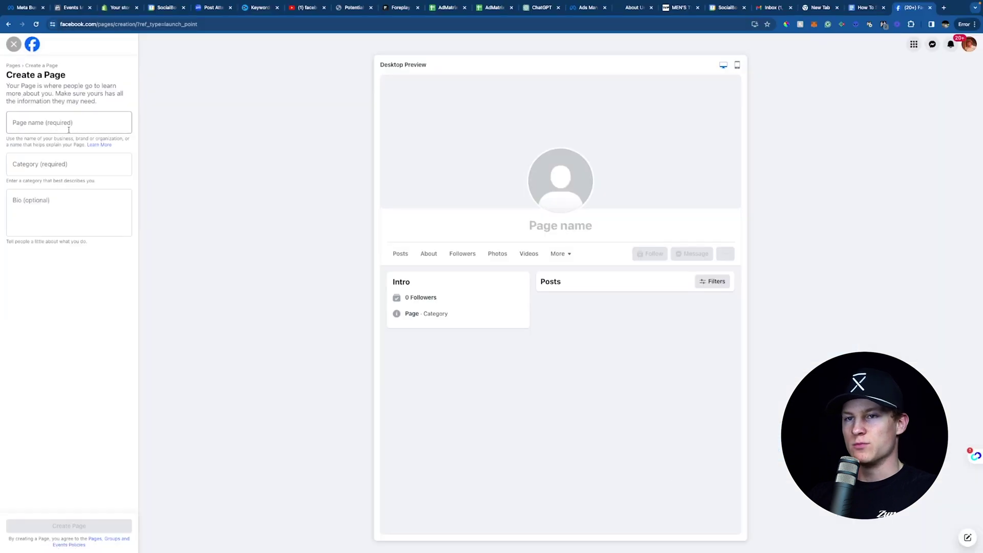
click(69, 130)
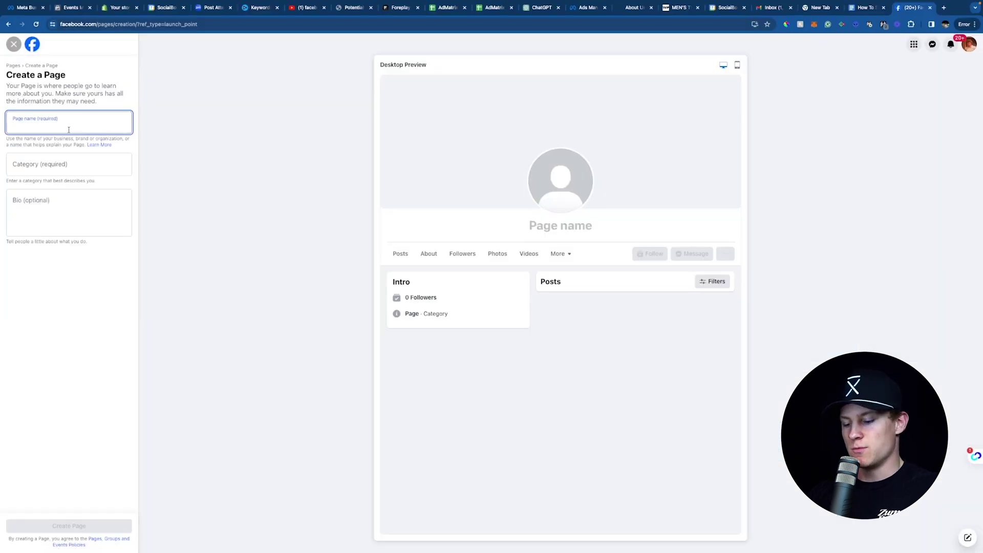
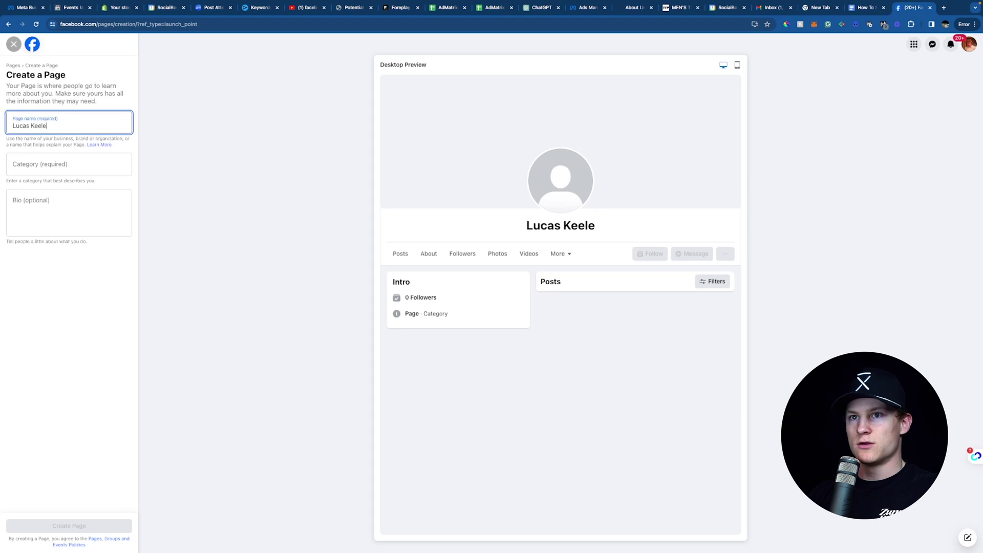
click(70, 159)
text(marketing)
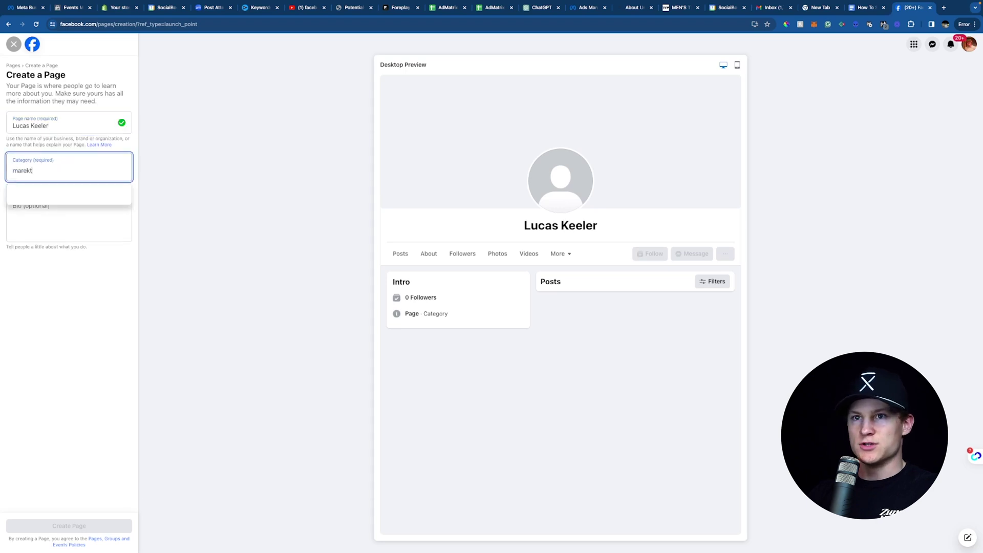
click(74, 200)
Enter the owner's name as the Page bio, then discard the draft Page without creating it
click(74, 204)
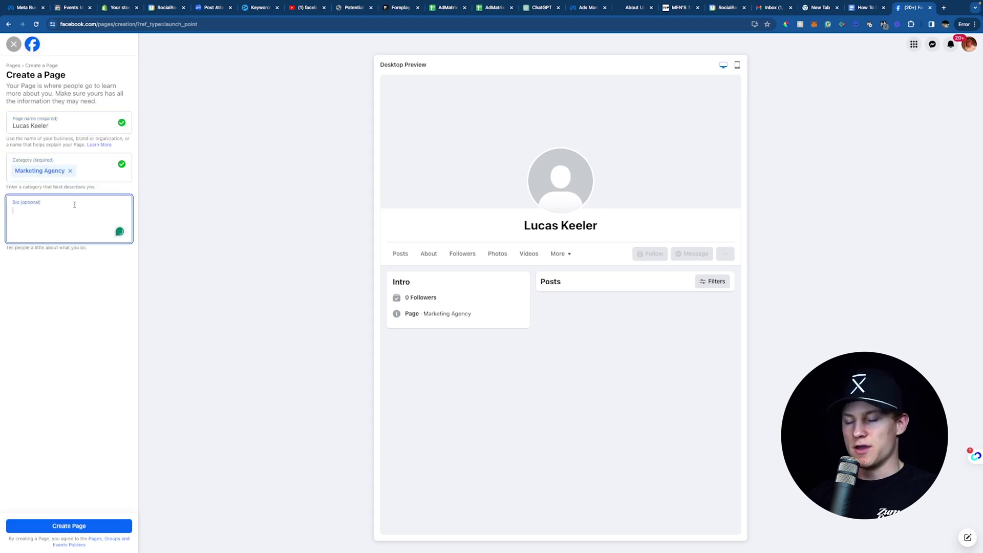
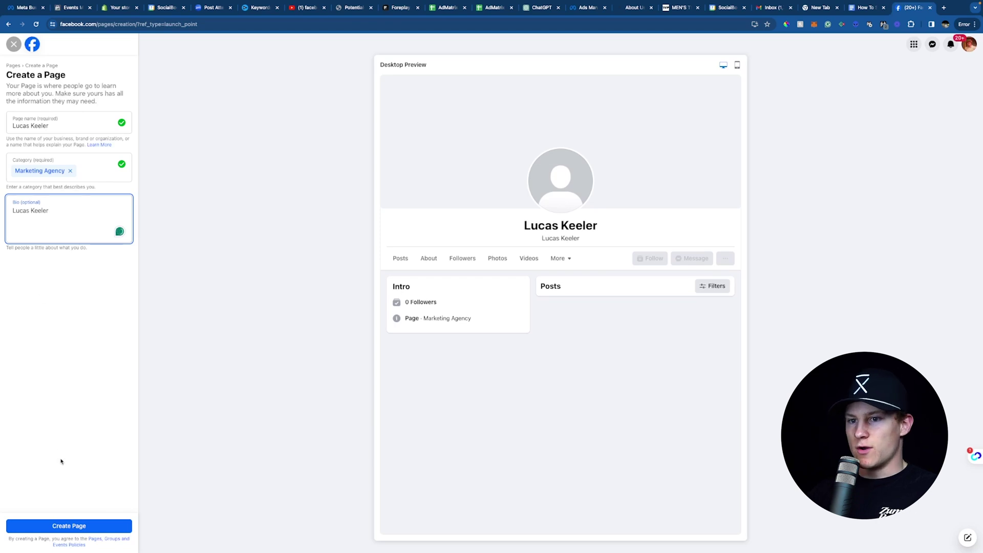
click(15, 45)
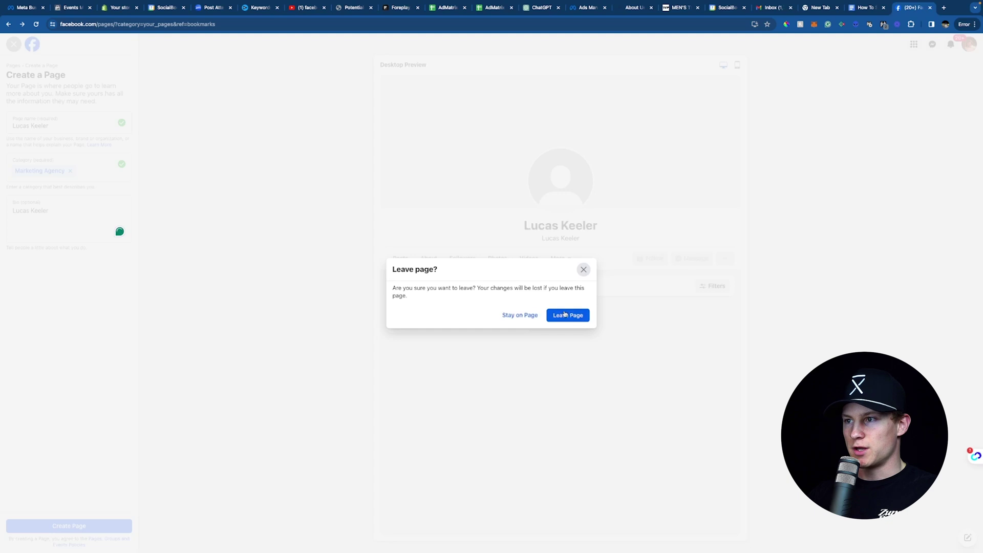
click(564, 313)
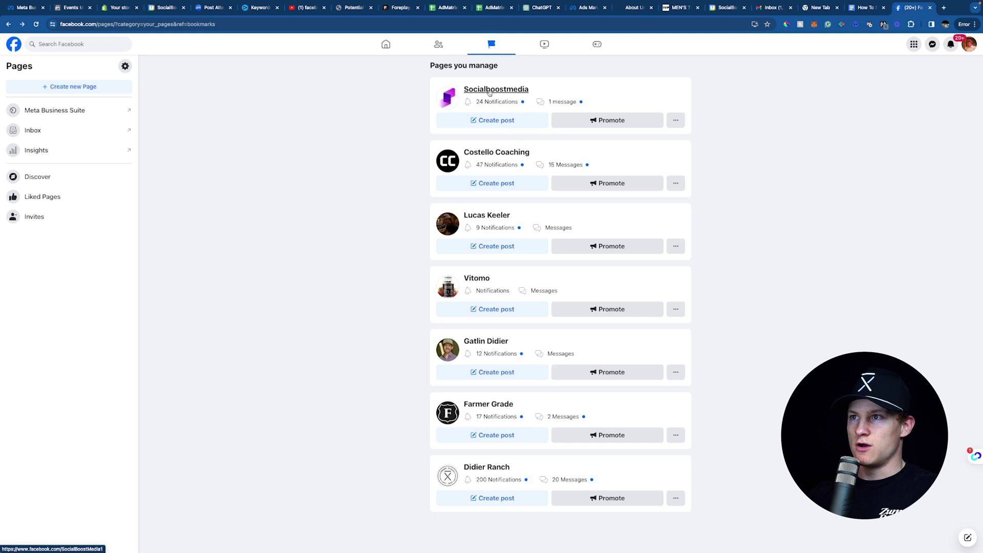
Open the Socialboostmedia Page from Pages you manage and switch into it
click(487, 95)
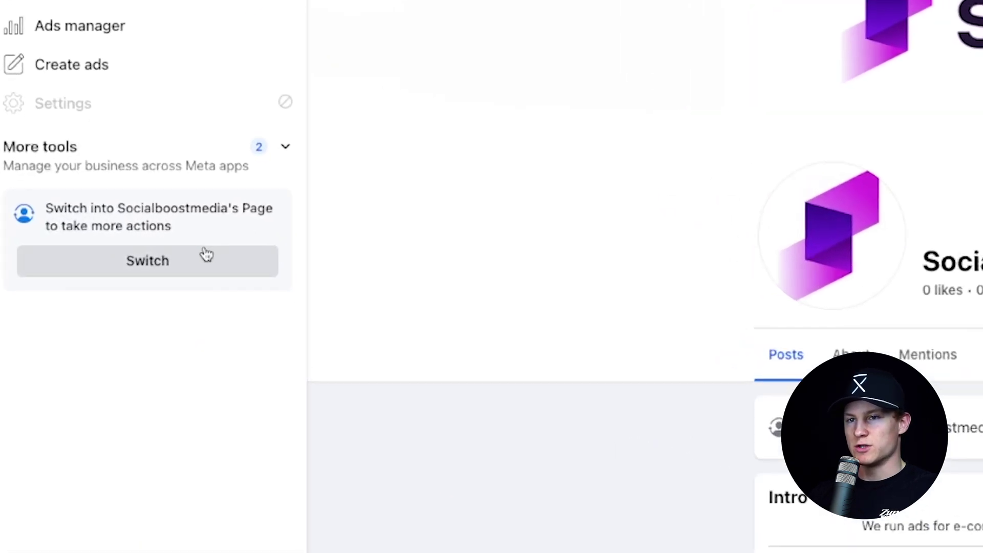
click(206, 255)
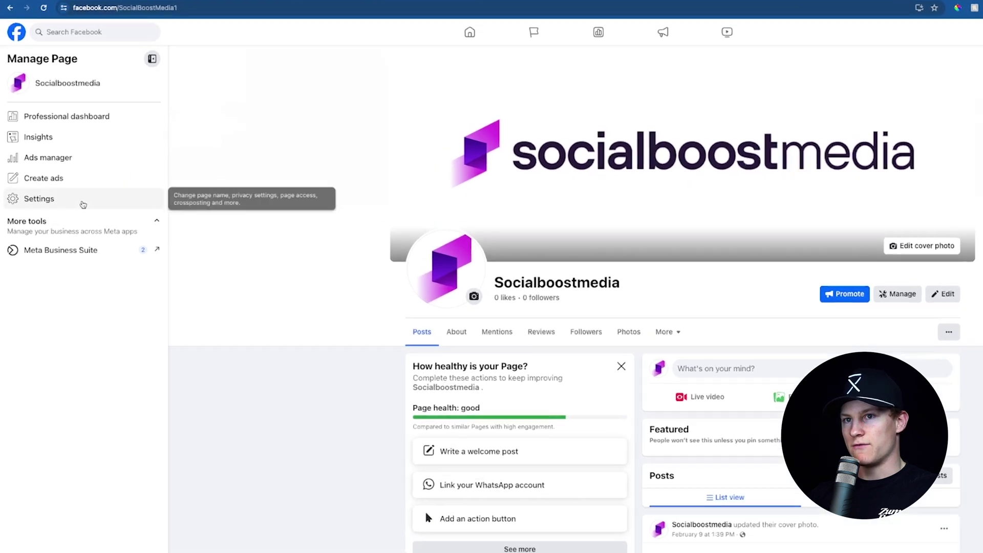
click(82, 204)
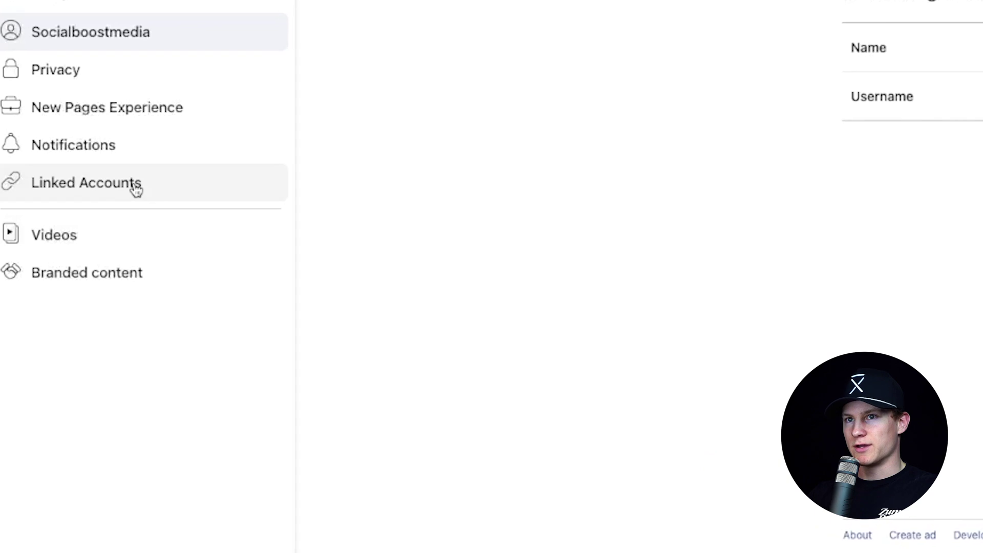
click(136, 190)
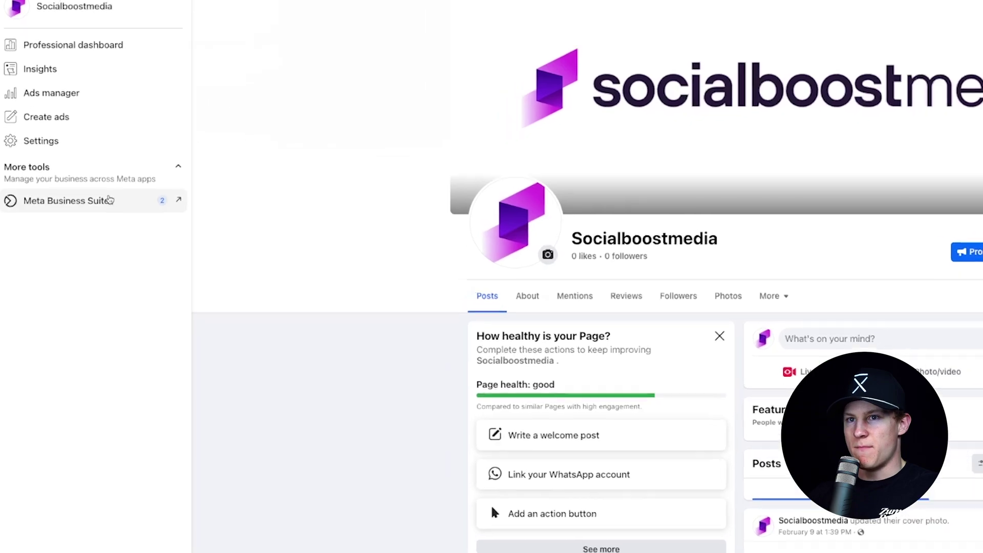
Open Meta Business Suite for Socialboostmedia and go to Settings under All tools
click(122, 185)
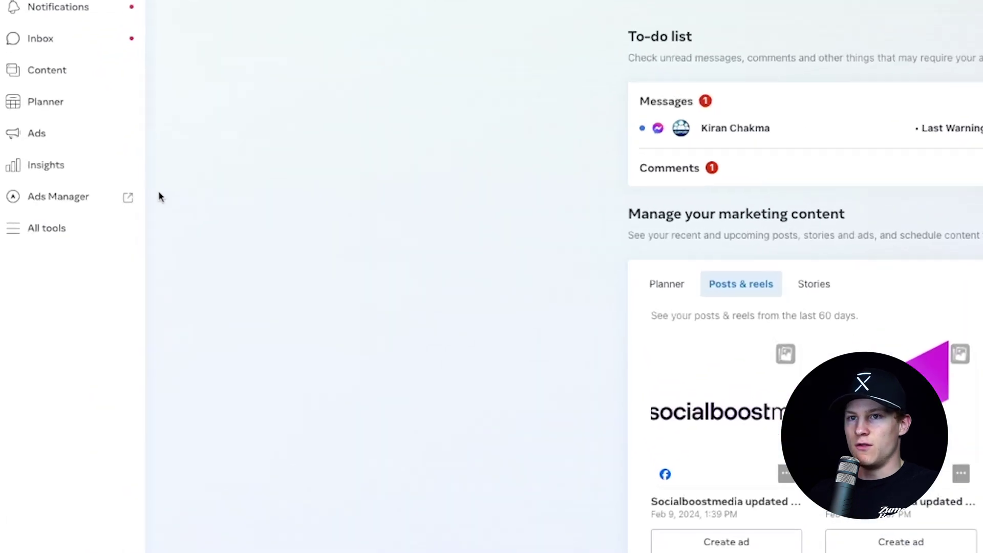
click(13, 242)
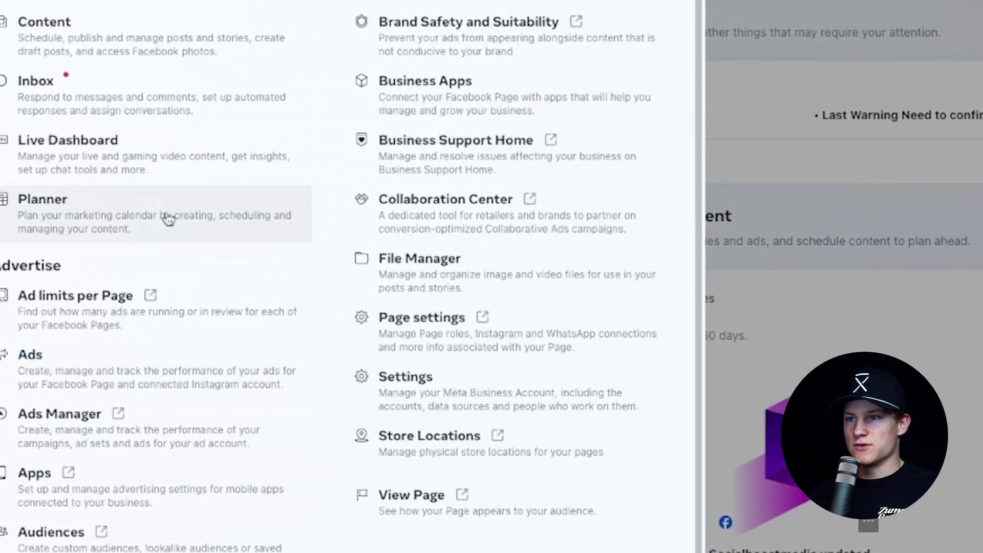
click(404, 378)
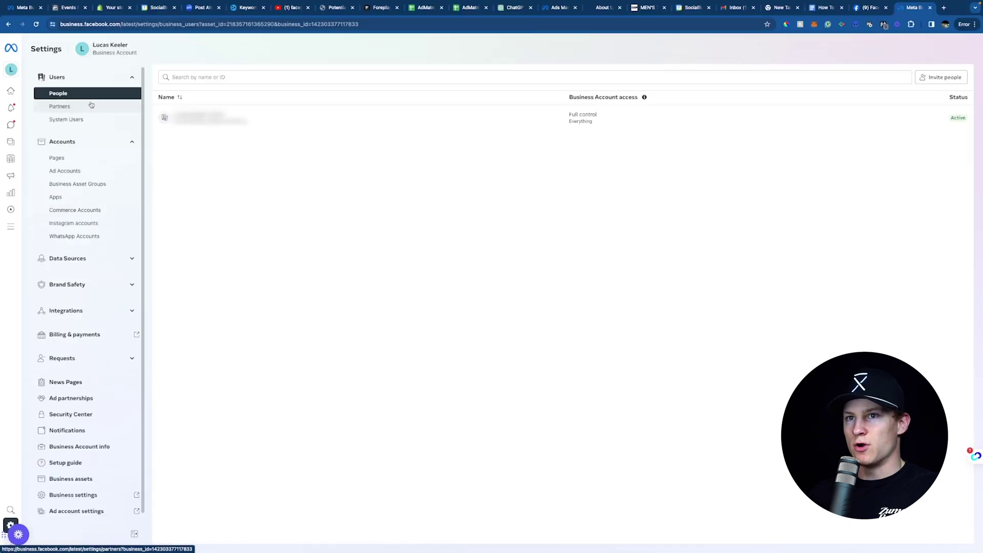
View Partners, then show the Socialboostmedia Page's access: one person with full control
click(92, 105)
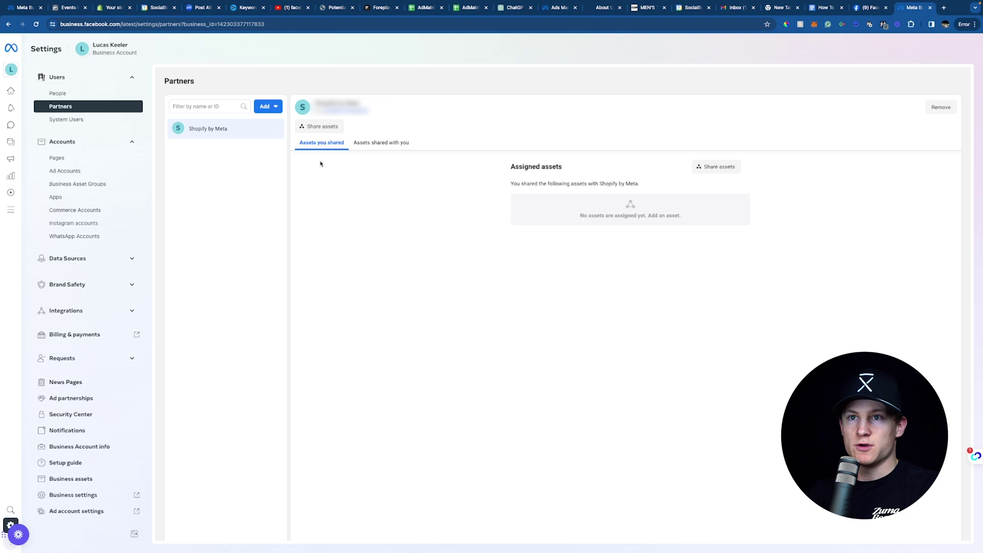
click(57, 158)
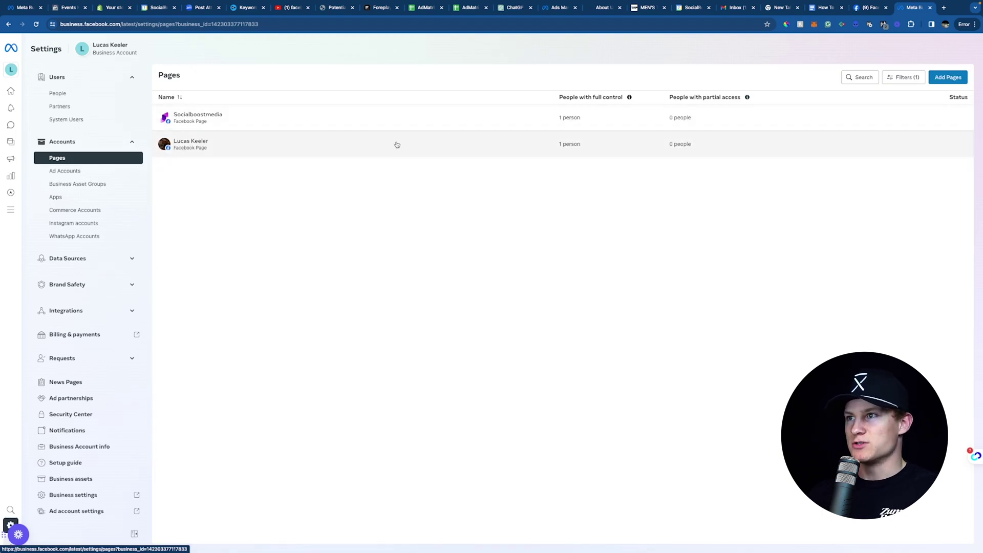
click(457, 110)
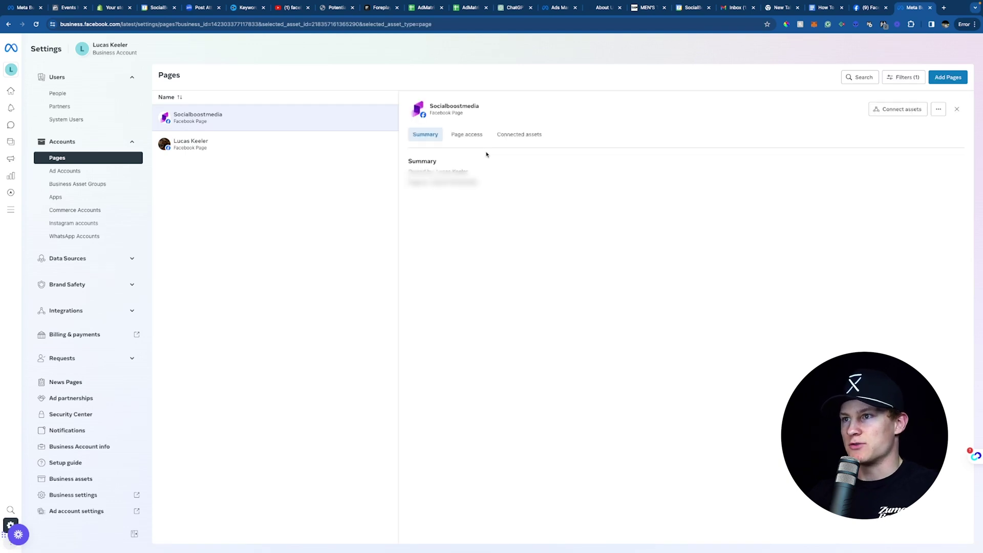
click(466, 136)
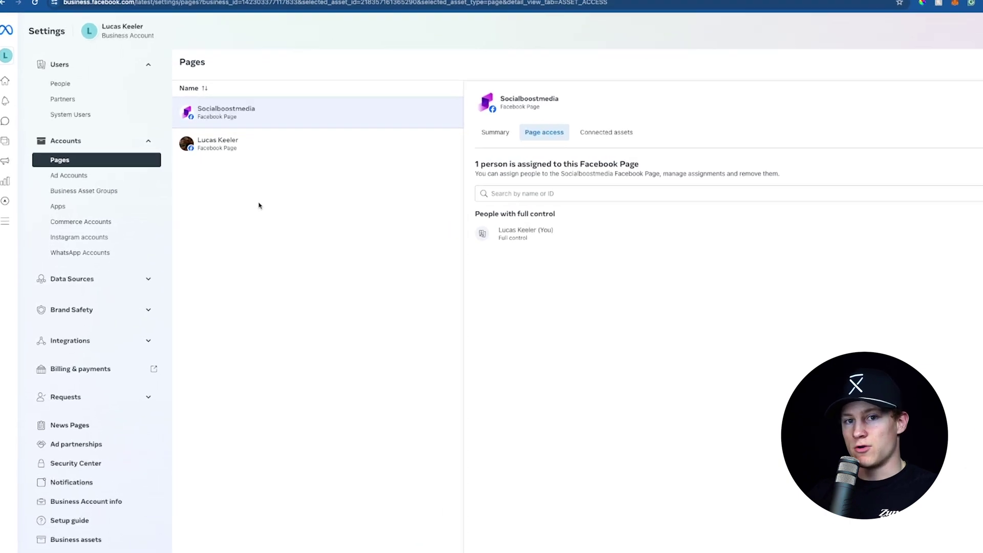
Check the Ad Accounts list and the Add ad accounts dialog, then Instagram accounts, and expand Data Sources
click(144, 195)
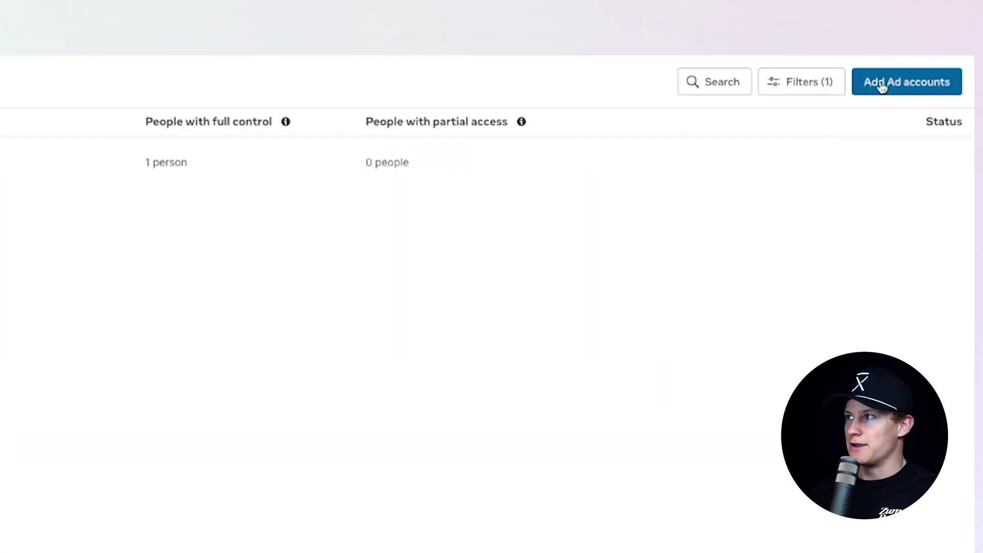
click(882, 87)
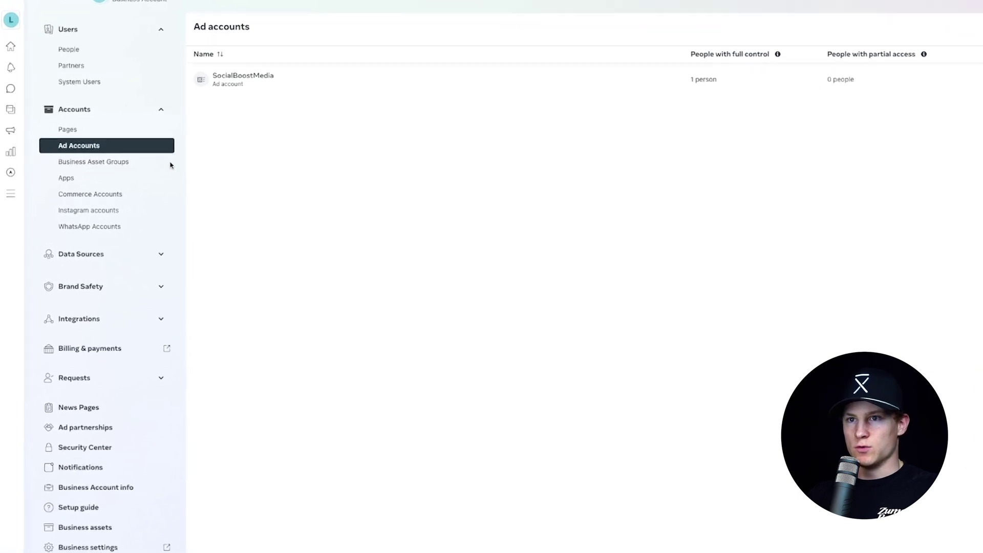
click(141, 209)
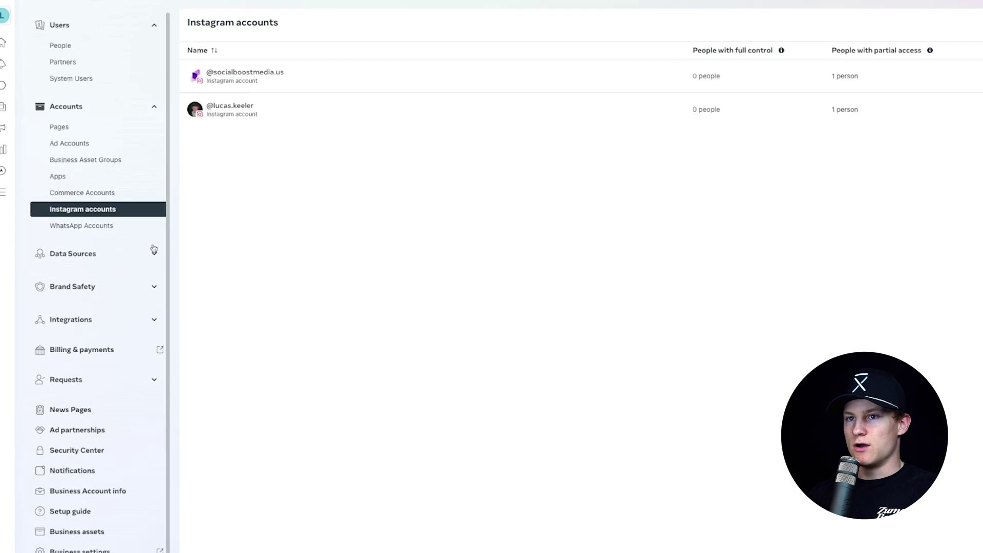
click(87, 254)
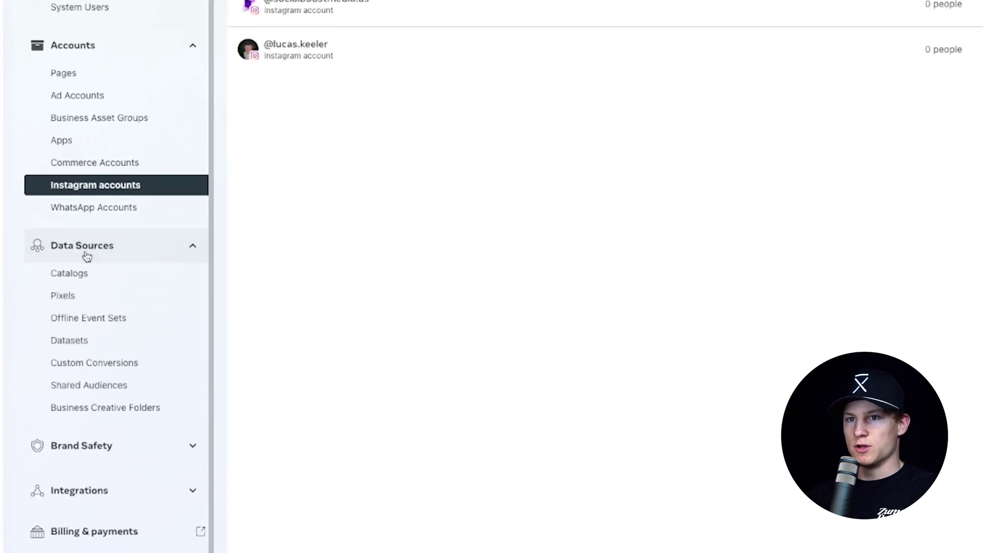
Create a new dataset named after the account owner and review the datasets list
click(76, 340)
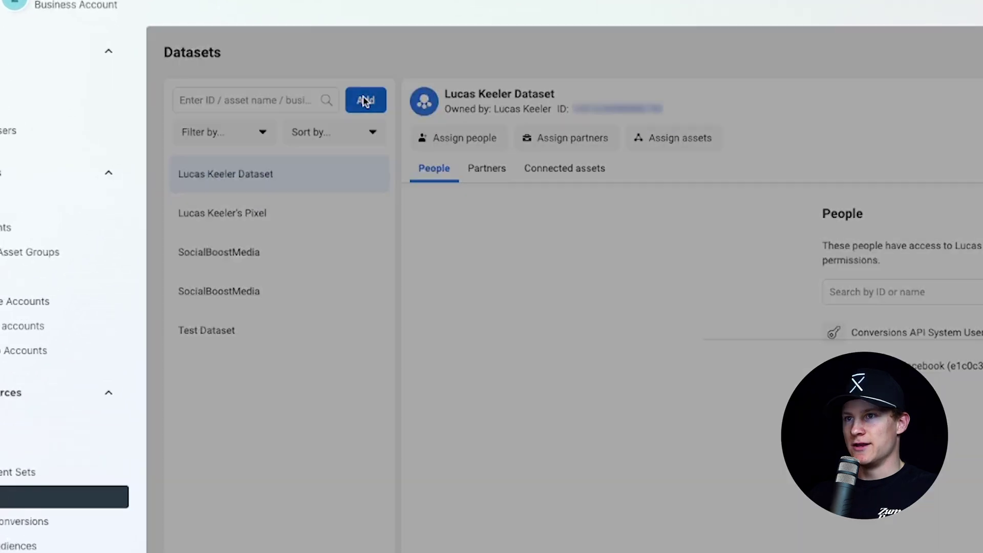
click(269, 103)
click(380, 239)
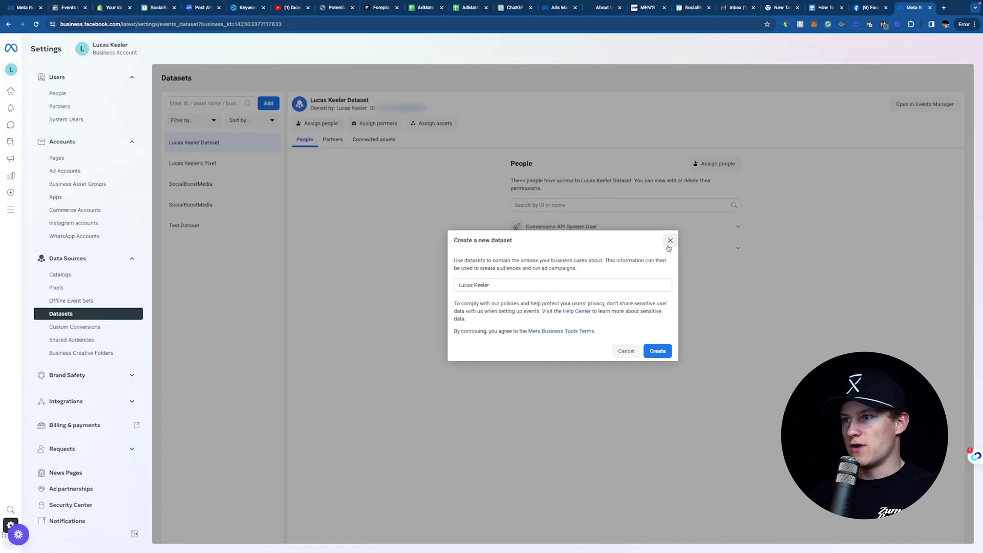
click(674, 367)
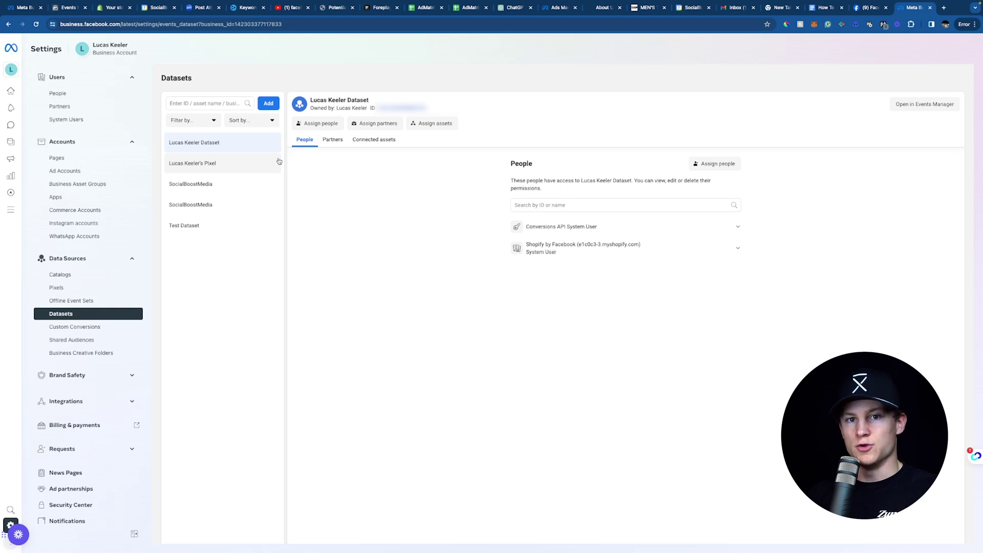
scroll(250, 259, down, 2)
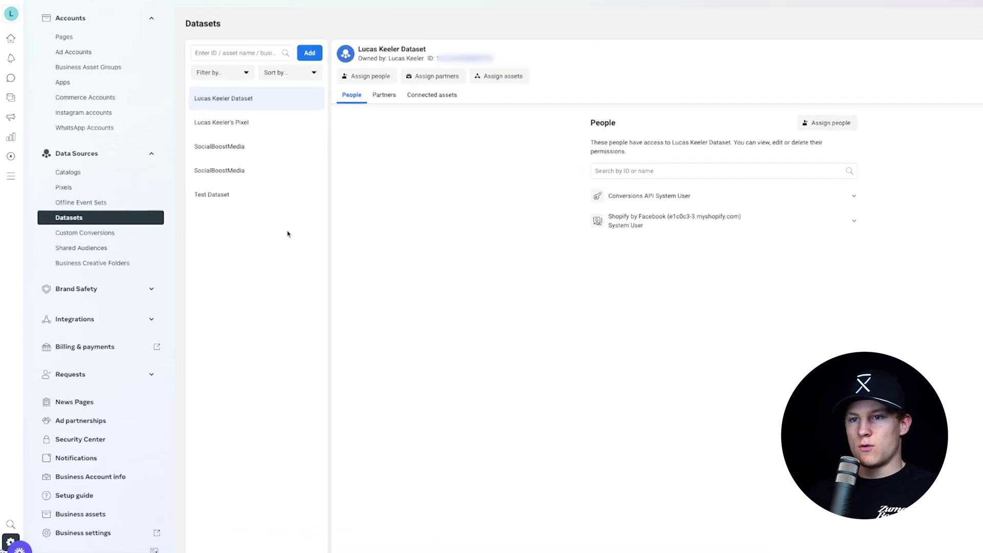
Review the SocialBoostMedia ad account's billing: $0.00 balance, Visa automatic billing on
click(144, 312)
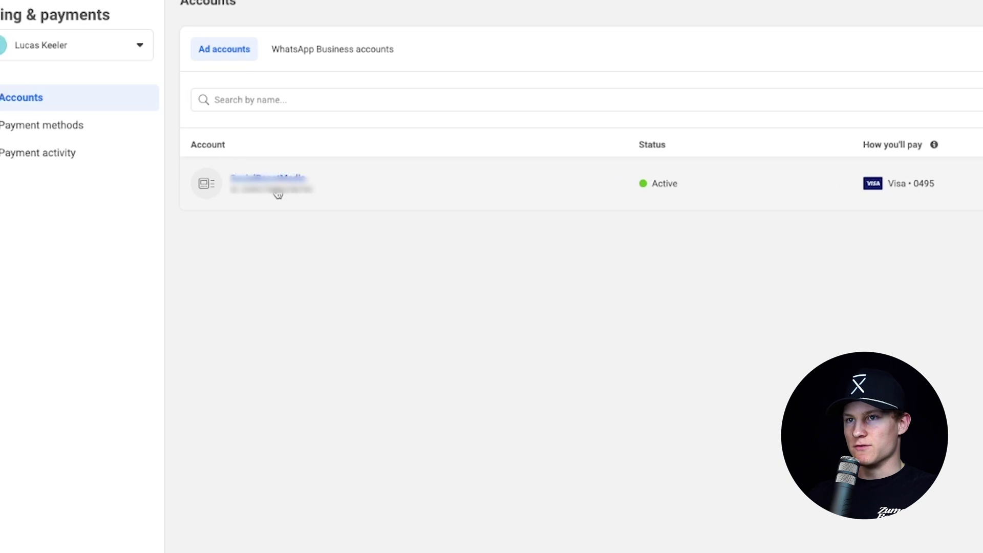
click(278, 193)
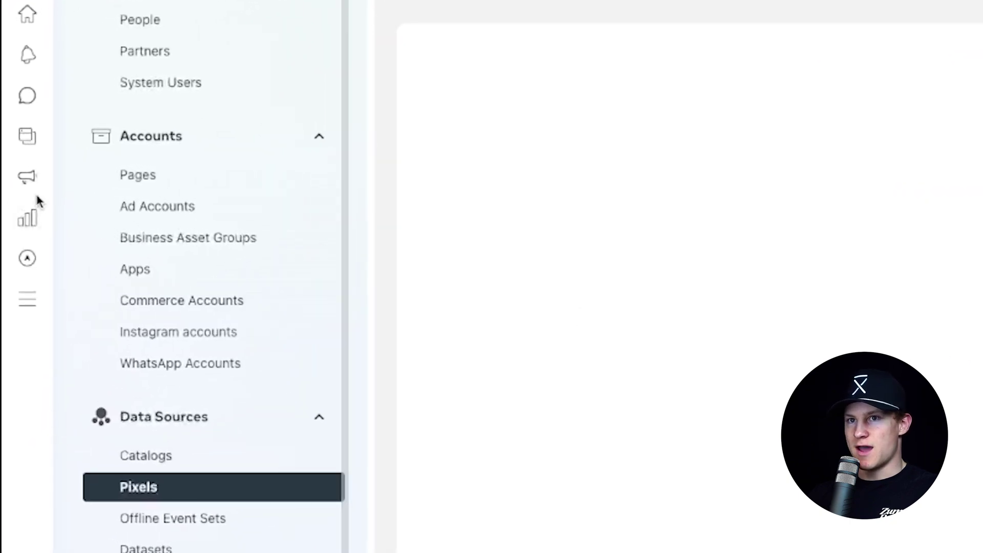
Open Ads Manager and delete the draft New Sales Campaign
mouse_move(44, 216)
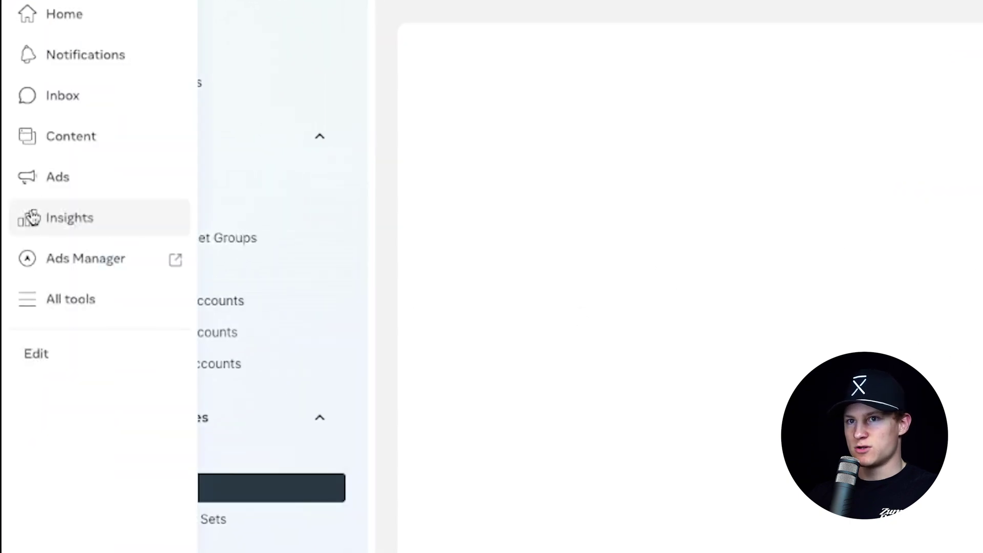
click(49, 259)
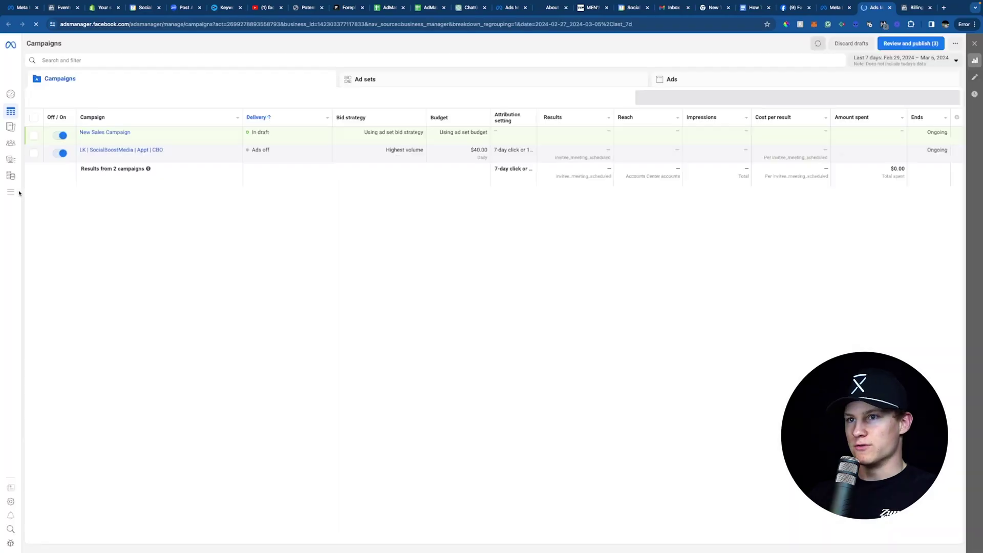
mouse_move(19, 192)
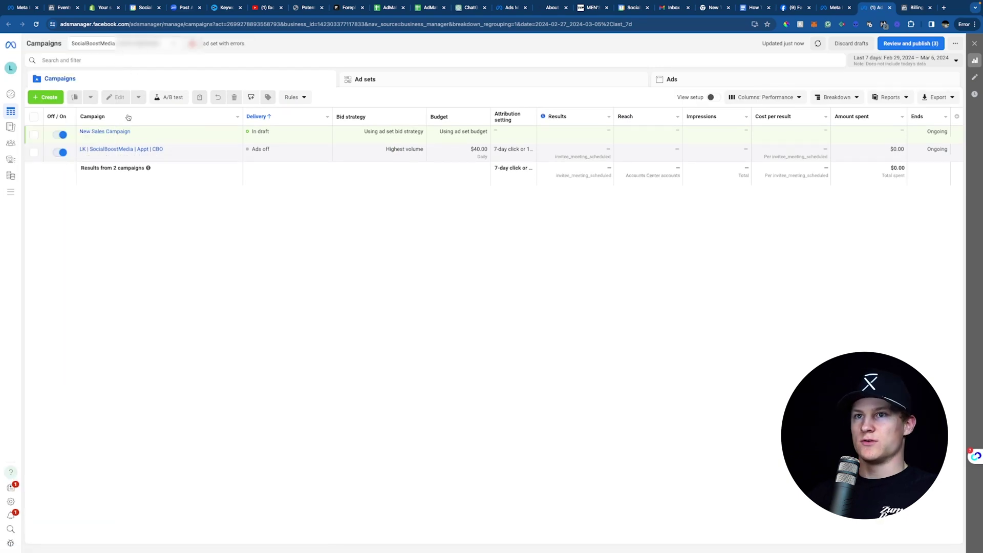
mouse_move(145, 134)
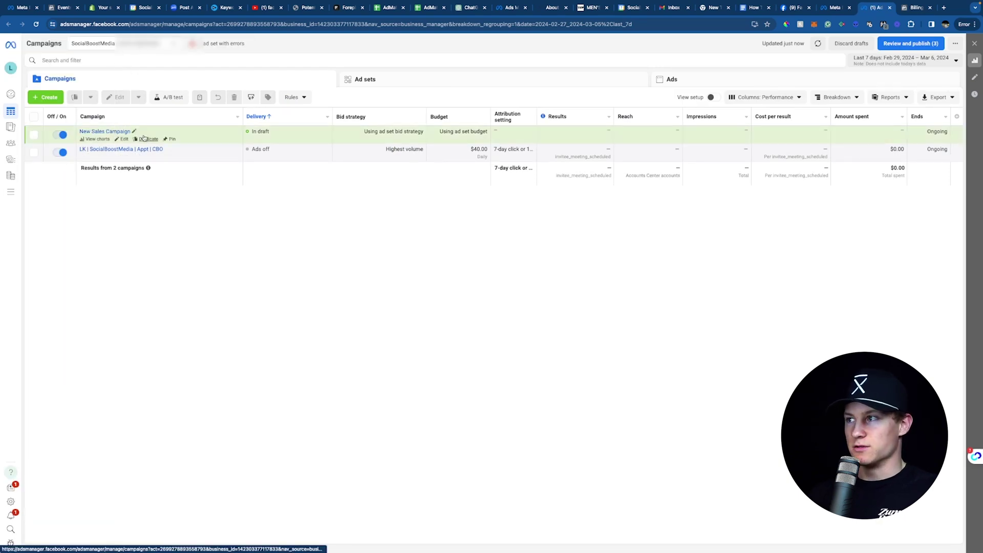
click(33, 134)
key(Delete)
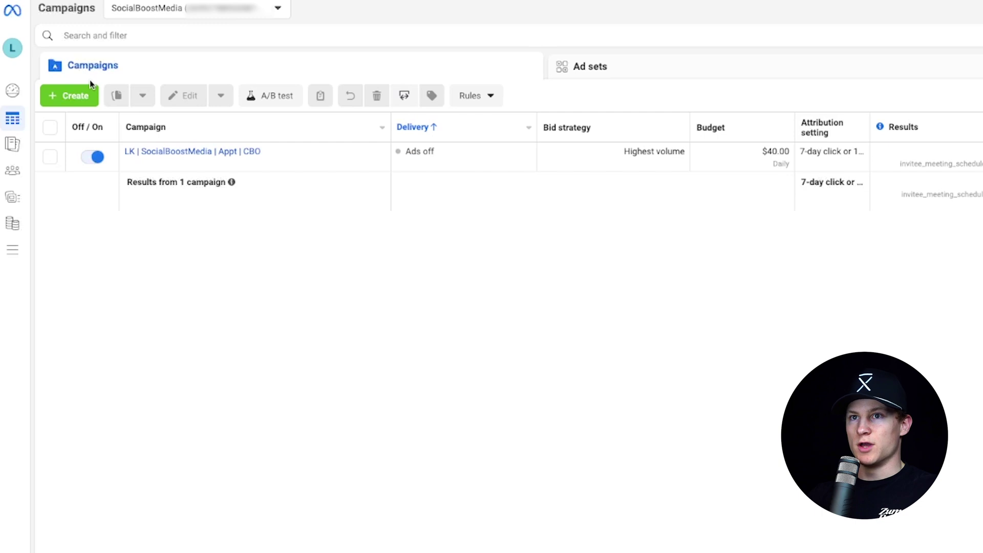
Create a new campaign with the Sales objective using manual sales campaign setup
click(86, 93)
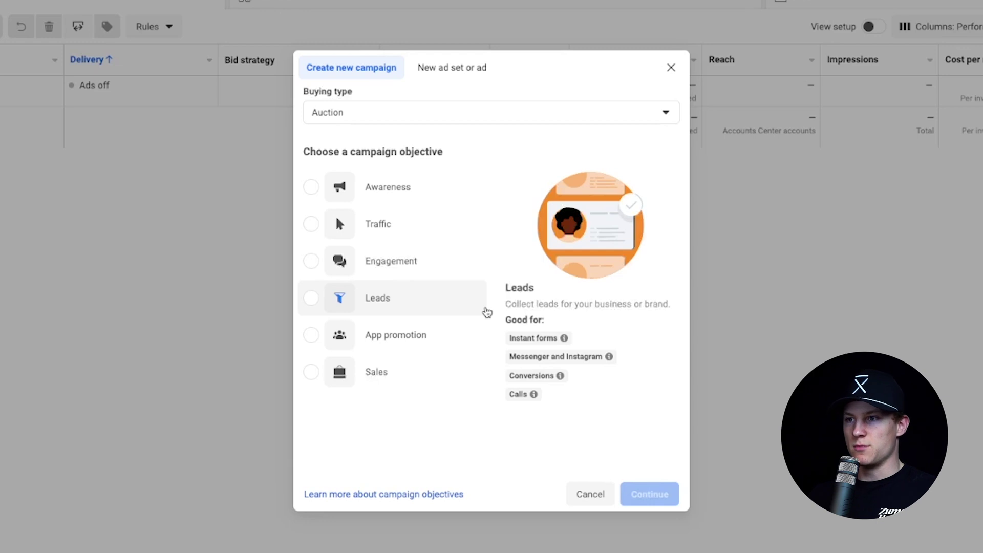
click(404, 374)
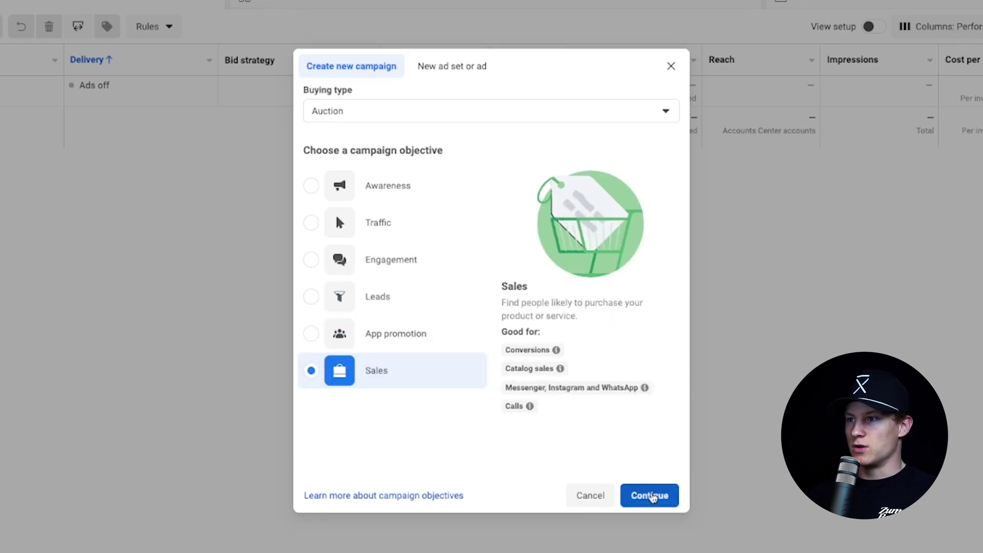
click(650, 496)
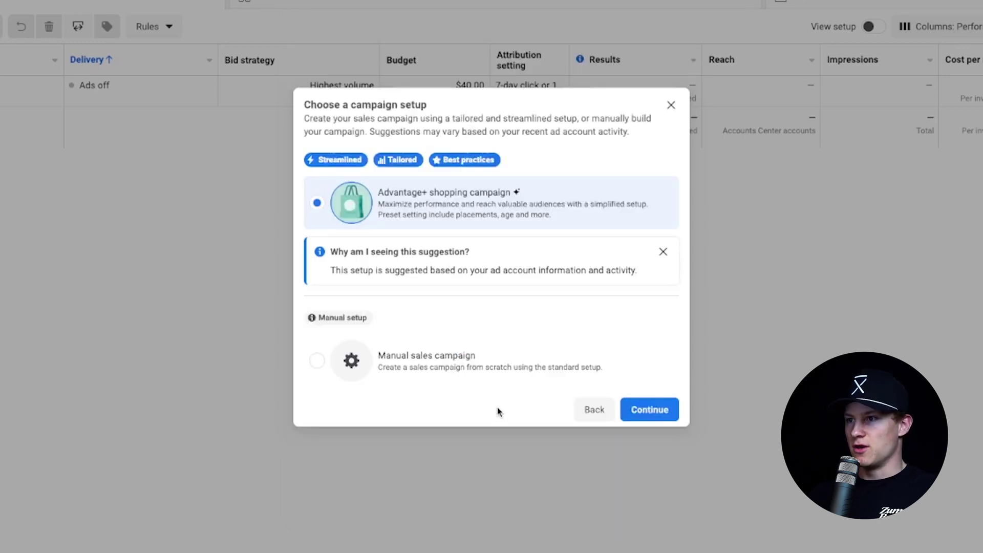
click(454, 365)
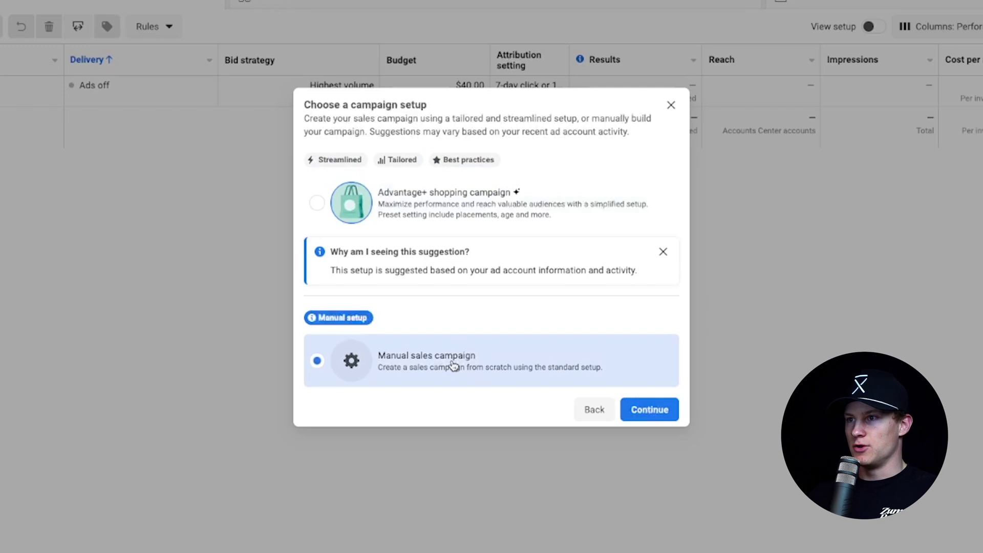
click(656, 409)
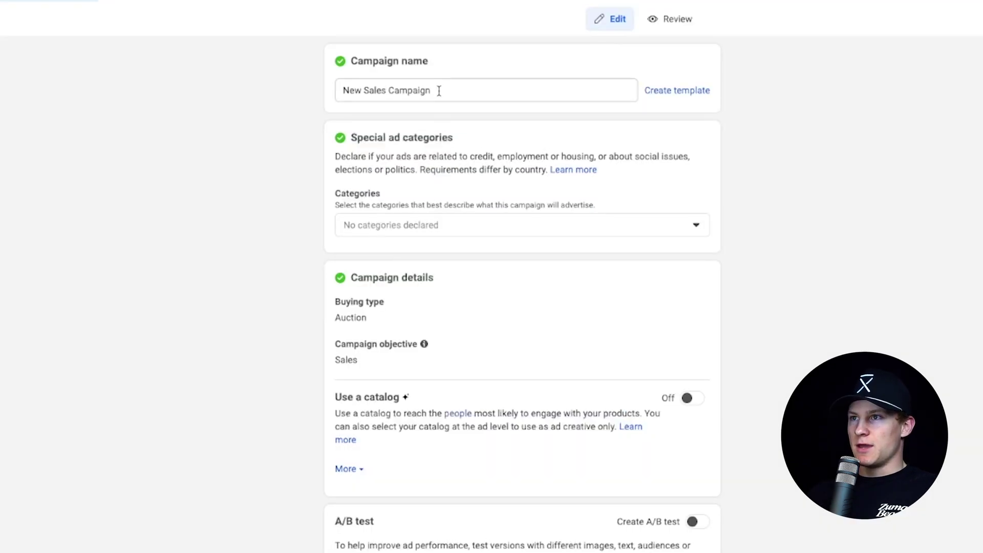
Rename the campaign to 'LK |SocialBoostMedia | Sales | CBO'
drag(439, 90, 324, 94)
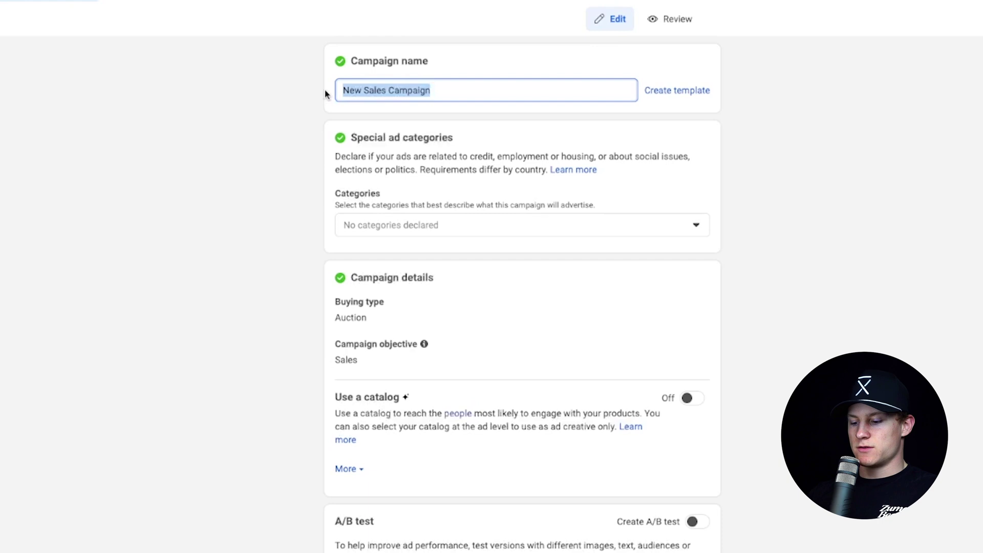
text(LK |So)
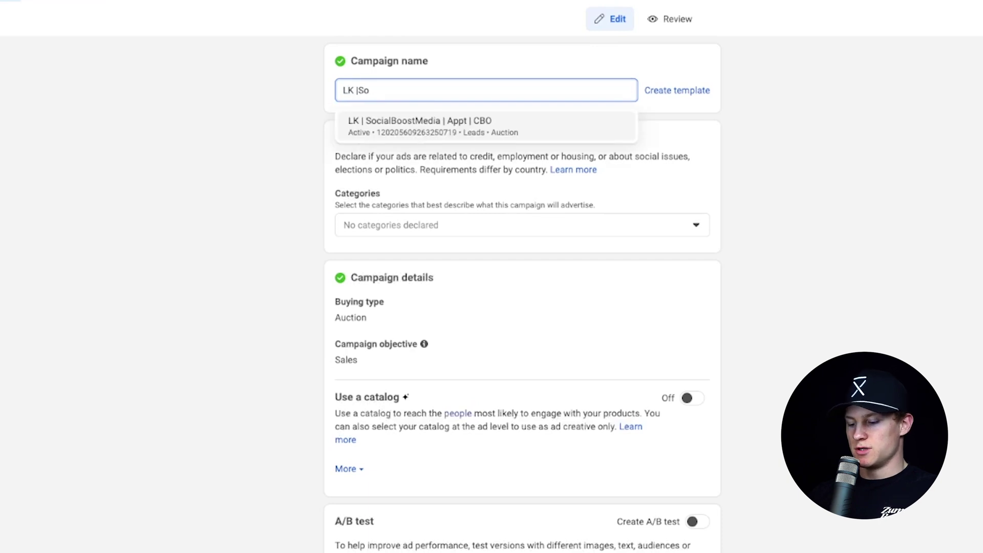
text(cialBoostMedia | Sa)
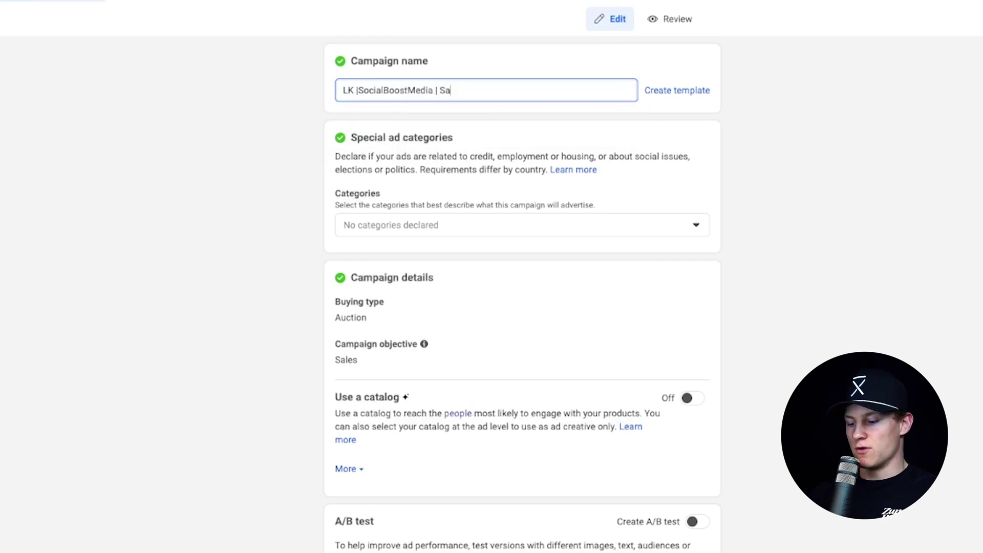
text(les |CBO)
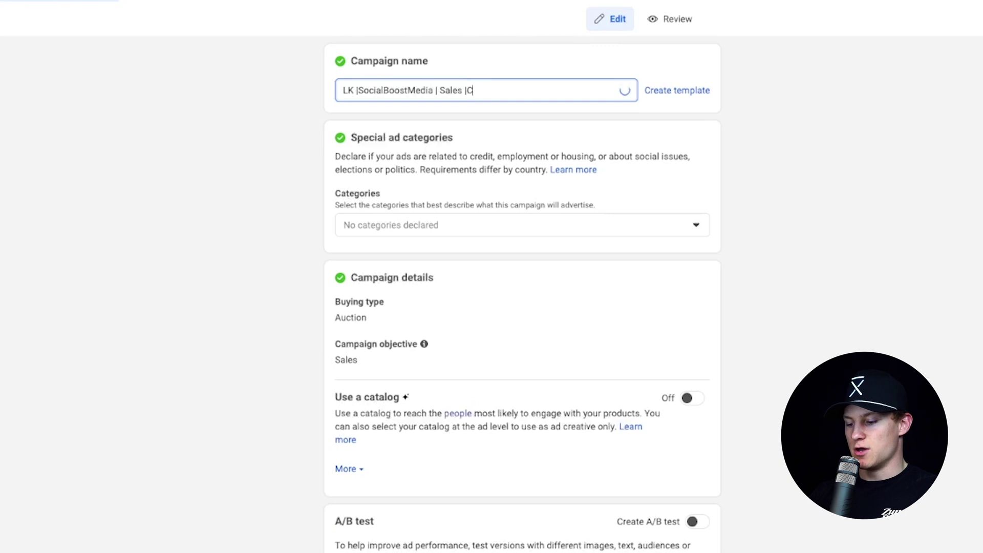
key(Left)
key(Left)
key(Left)
click(308, 150)
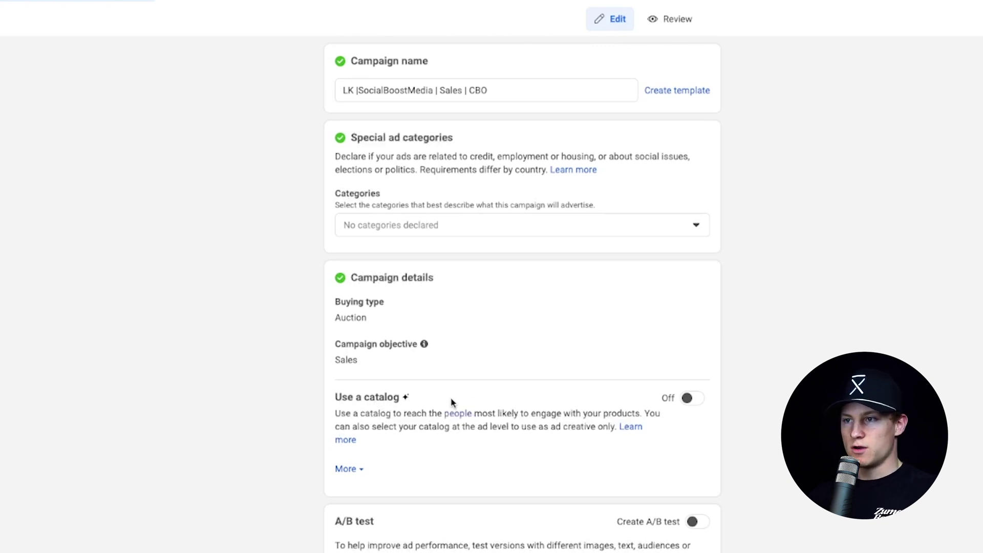
Turn on Advantage campaign budget, keeping the $40.00 daily budget
scroll(452, 402, down, 4)
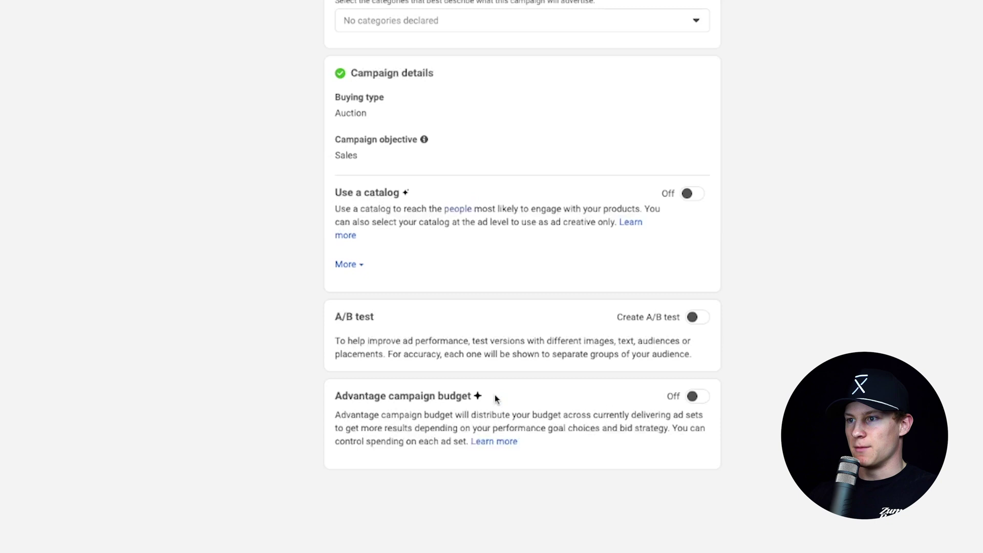
click(699, 396)
scroll(209, 394, down, 4)
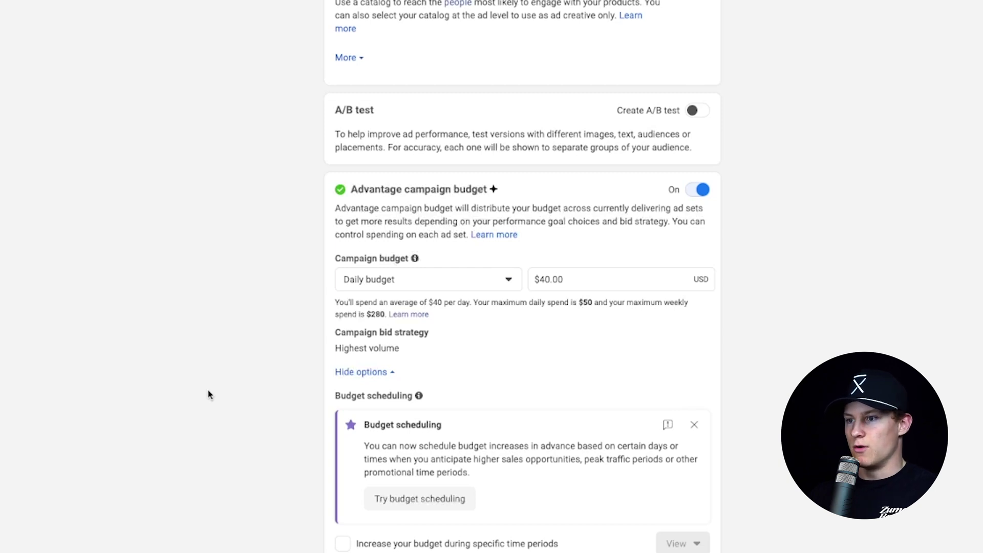
Name the ad set '01 Main | USA | M+F | Broad | AP | 18+ | oPur'
click(614, 479)
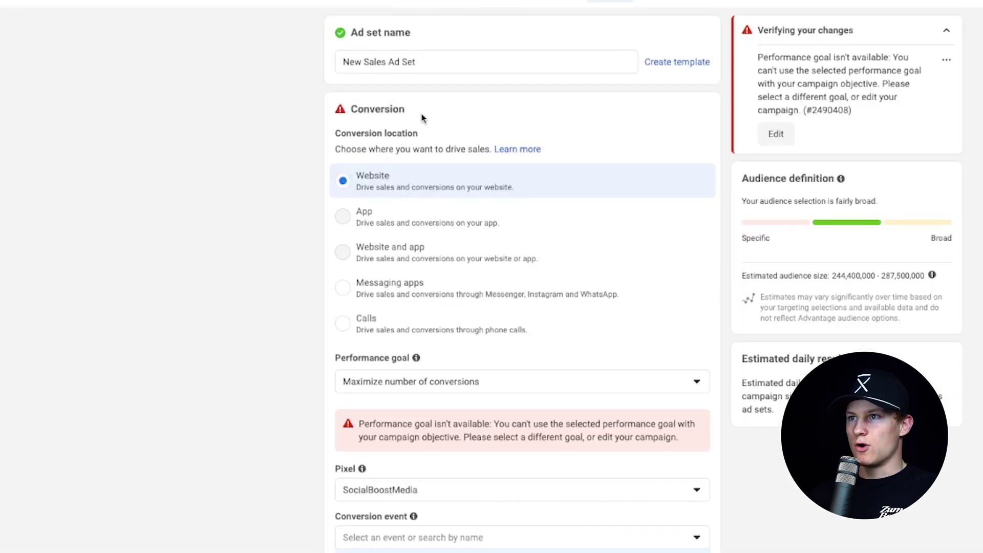
triple_click(437, 62)
text(01 Main | USA | M+F | Broad | AP | 18+ | oPur)
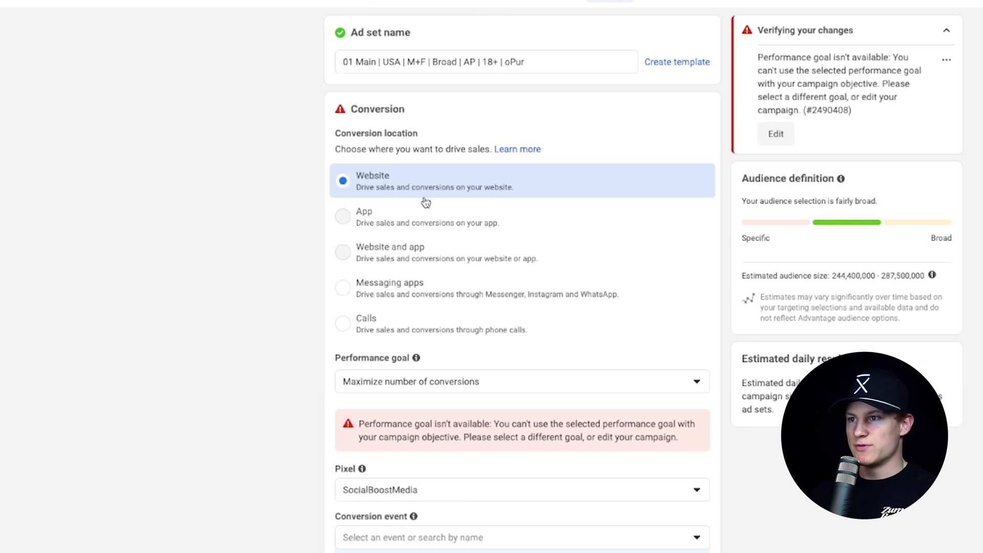
Keep Maximize number of conversions as the performance goal and set Purchase as the conversion event
click(468, 382)
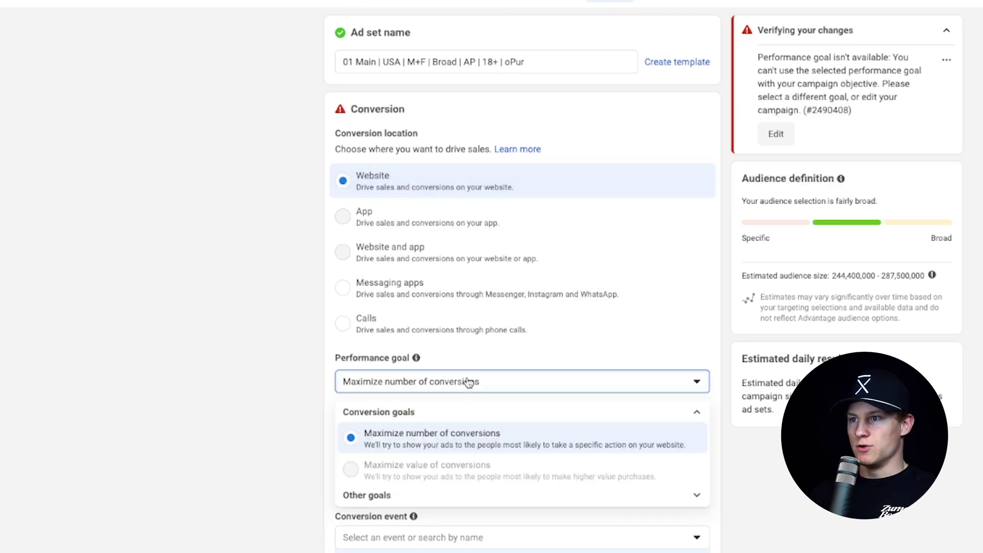
click(470, 443)
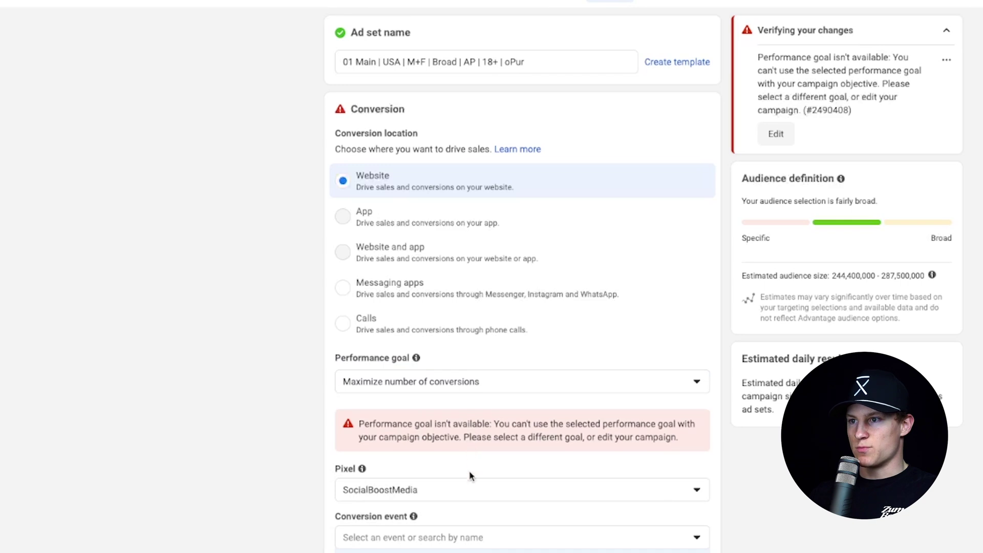
scroll(470, 475, down, 7)
click(468, 192)
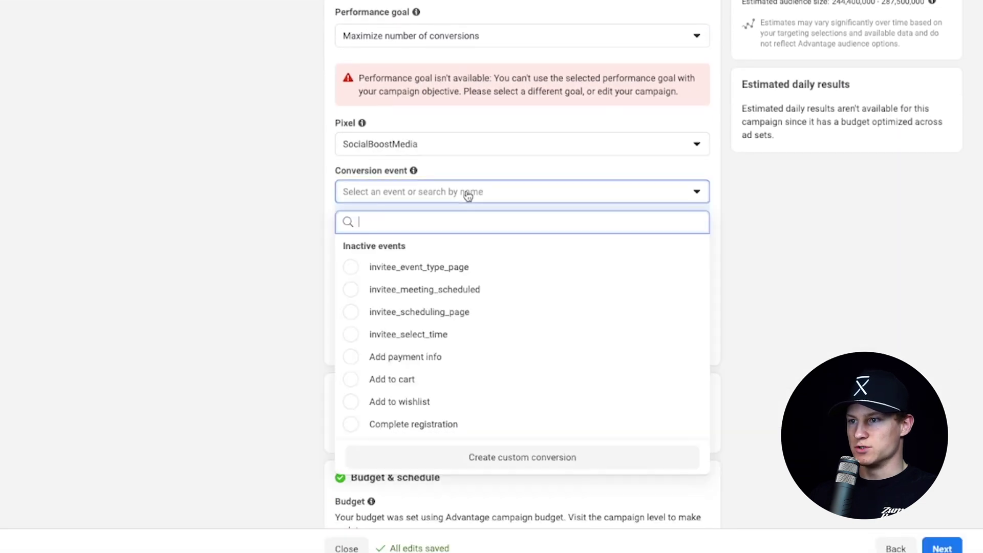
scroll(443, 306, down, 5)
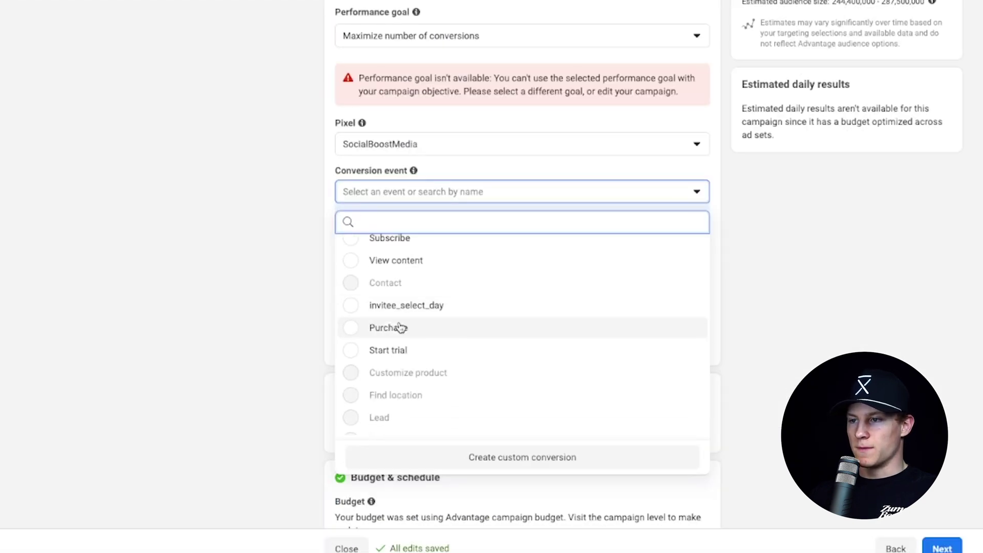
click(355, 331)
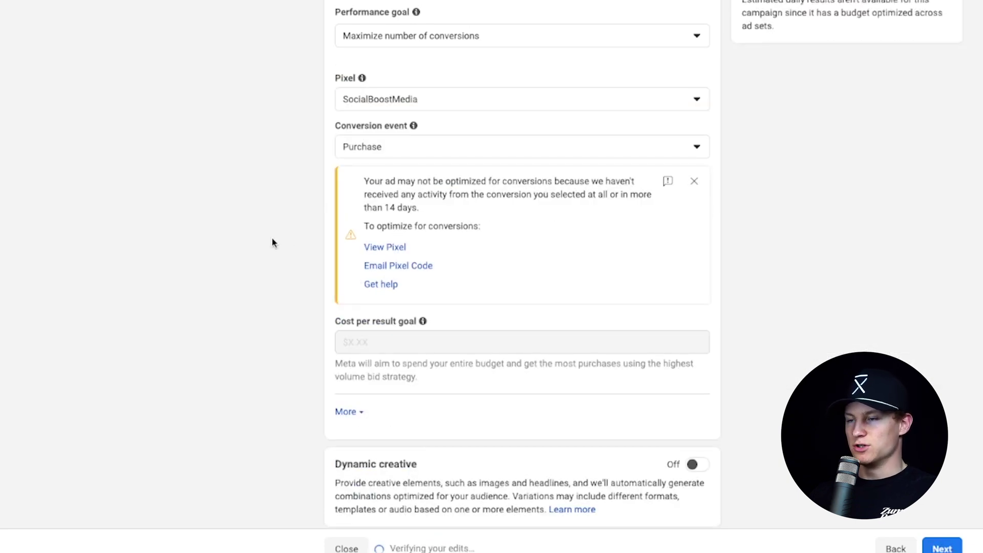
scroll(412, 453, down, 4)
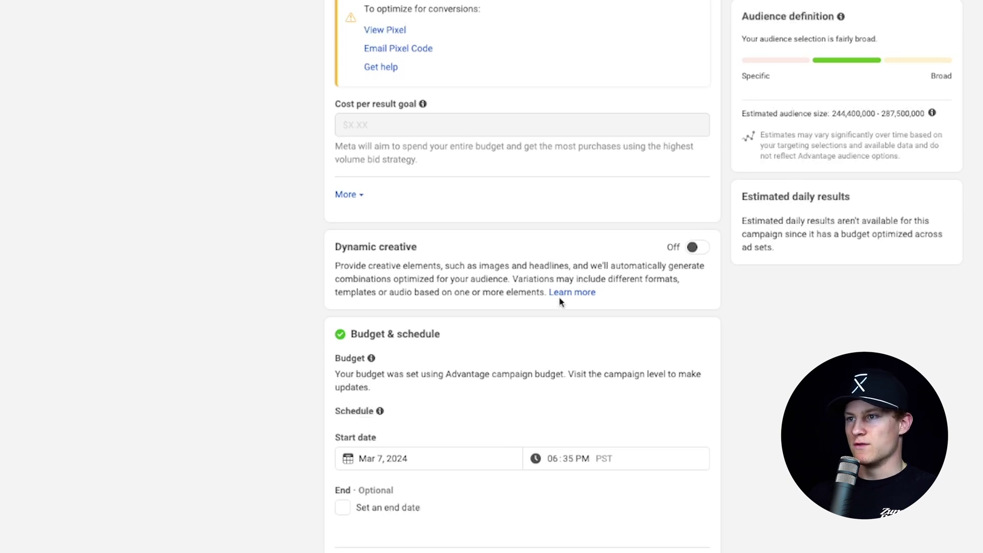
scroll(561, 302, down, 3)
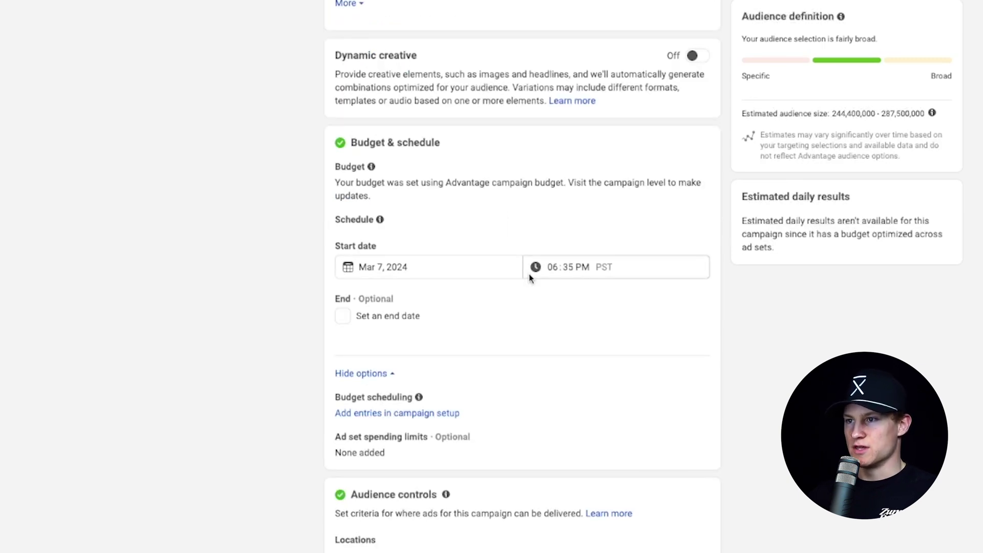
scroll(530, 278, down, 2)
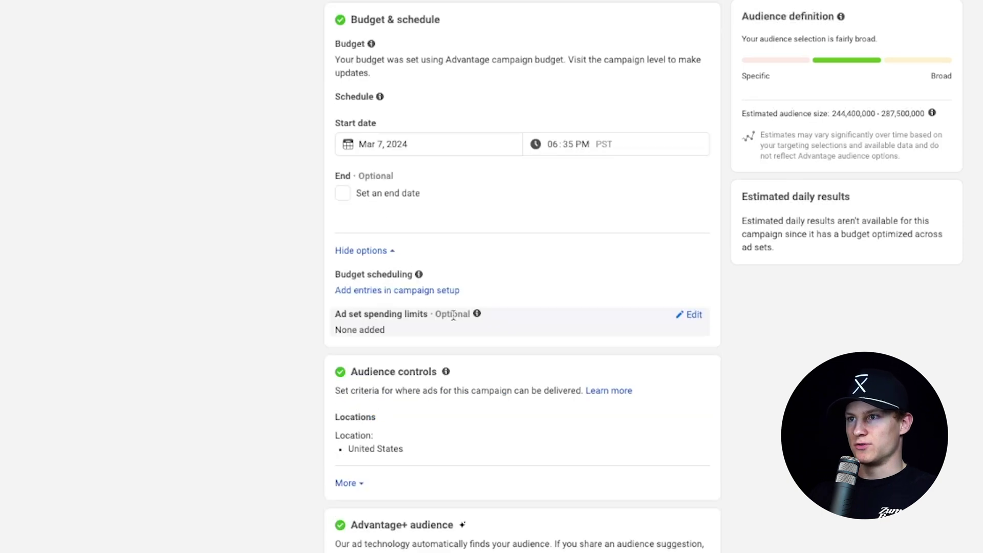
scroll(453, 316, up, 1)
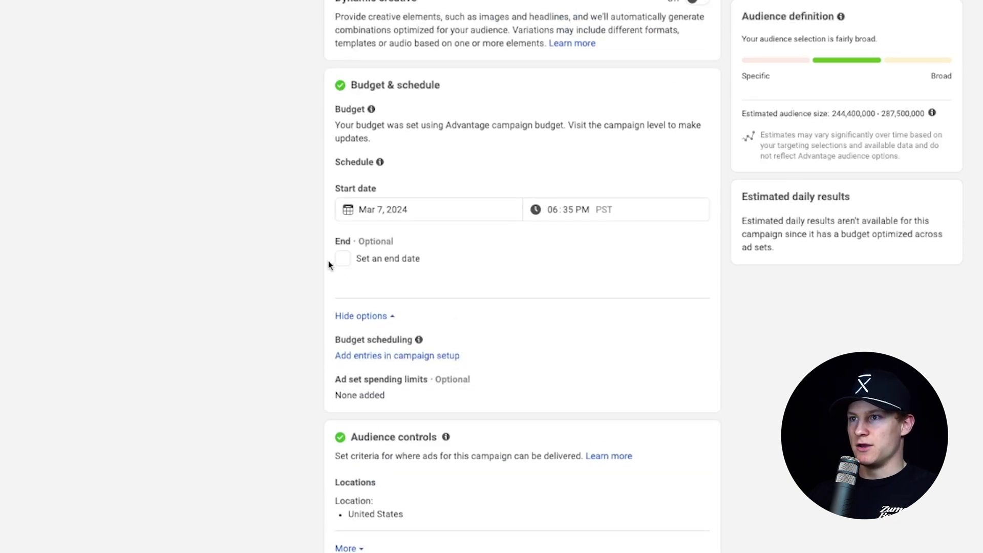
scroll(452, 395, down, 1)
scroll(451, 390, up, 2)
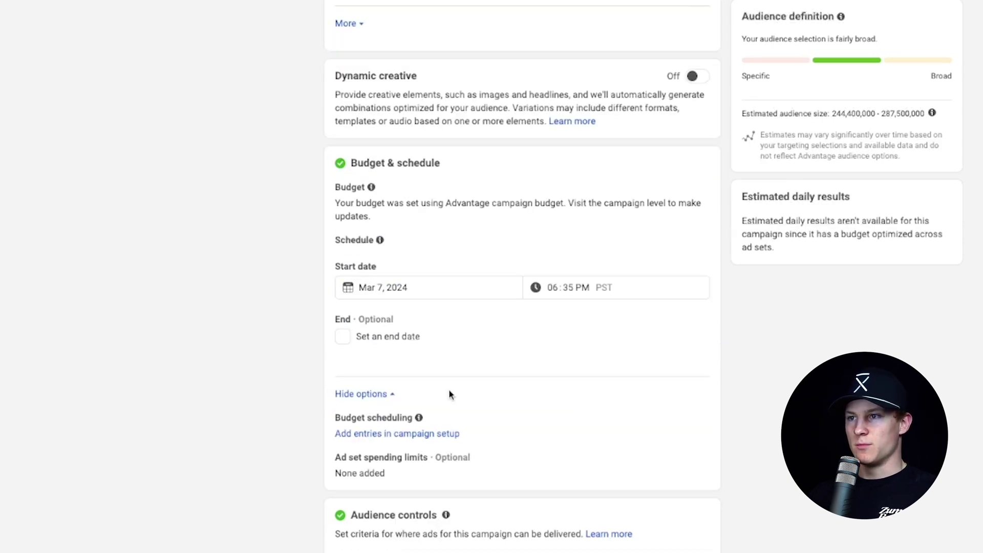
scroll(466, 369, down, 3)
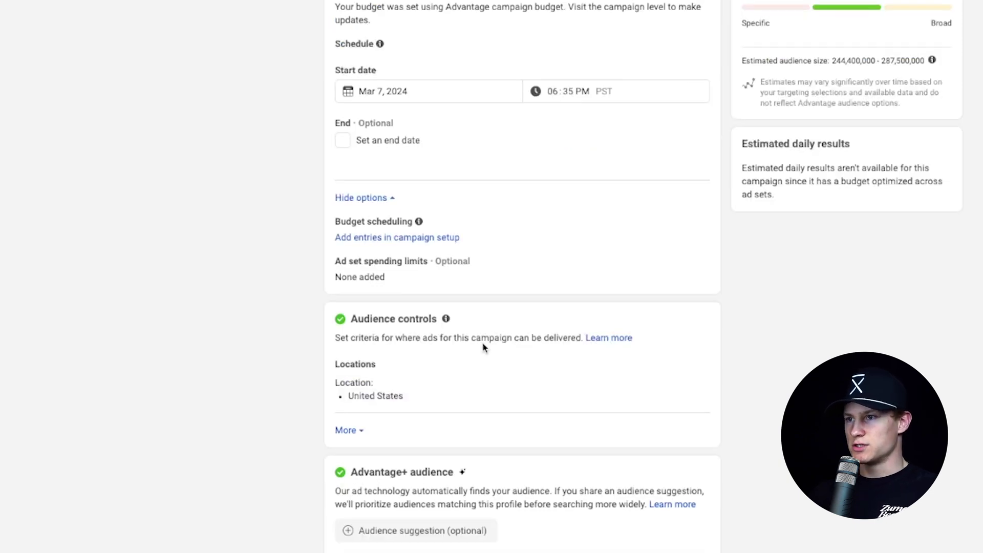
Confirm Use Advantage+ audience under Audience controls and continue to the ad-level settings
click(360, 431)
scroll(415, 425, down, 2)
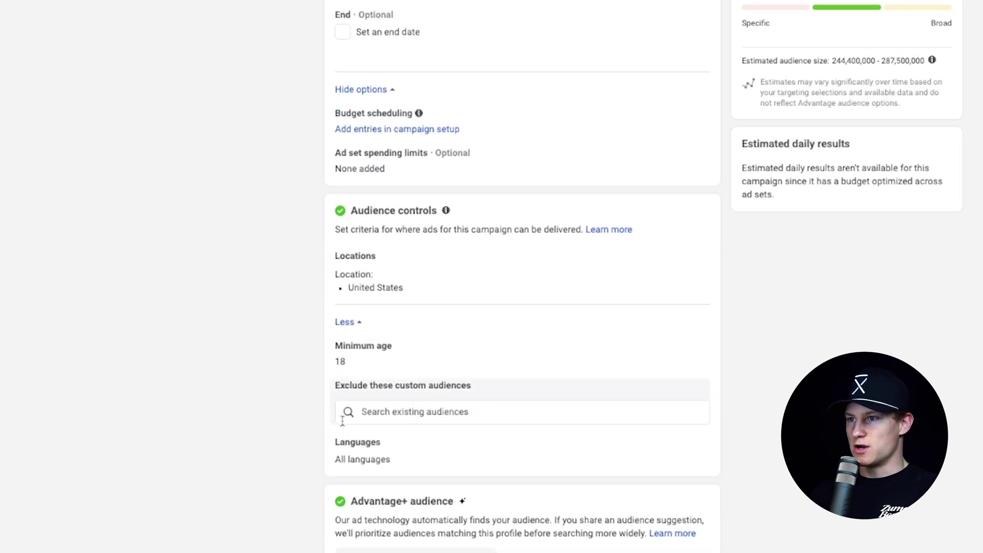
scroll(289, 418, down, 1)
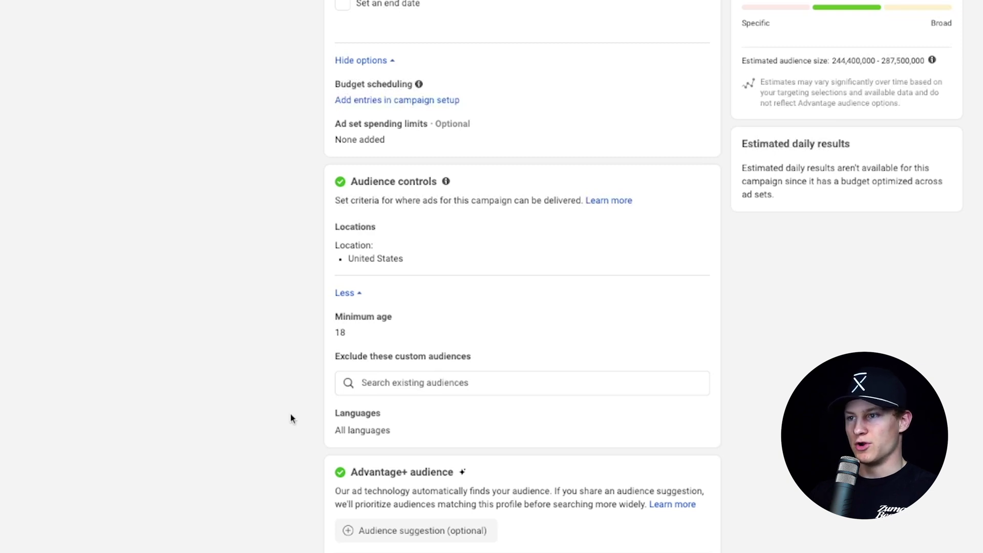
scroll(291, 413, up, 2)
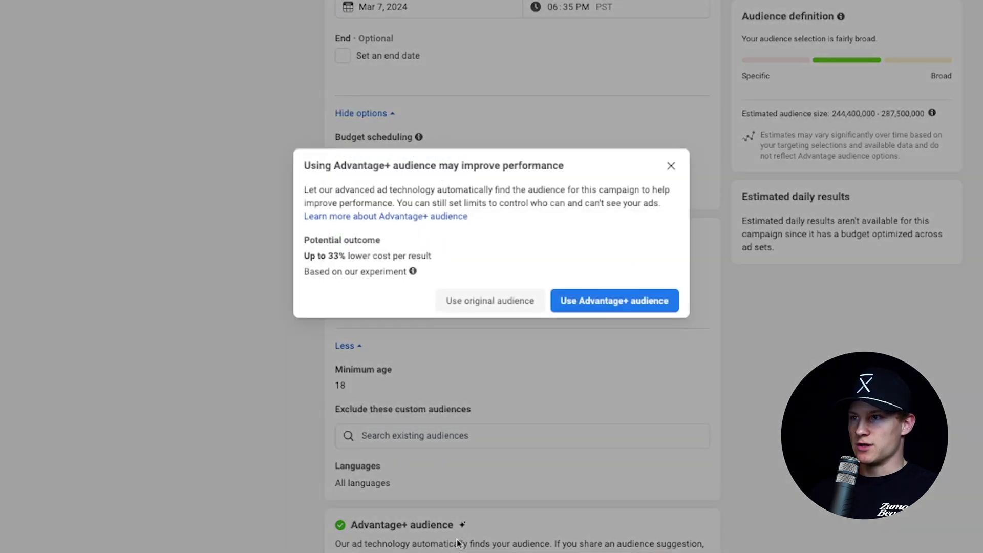
click(606, 306)
scroll(491, 400, down, 4)
scroll(493, 354, down, 3)
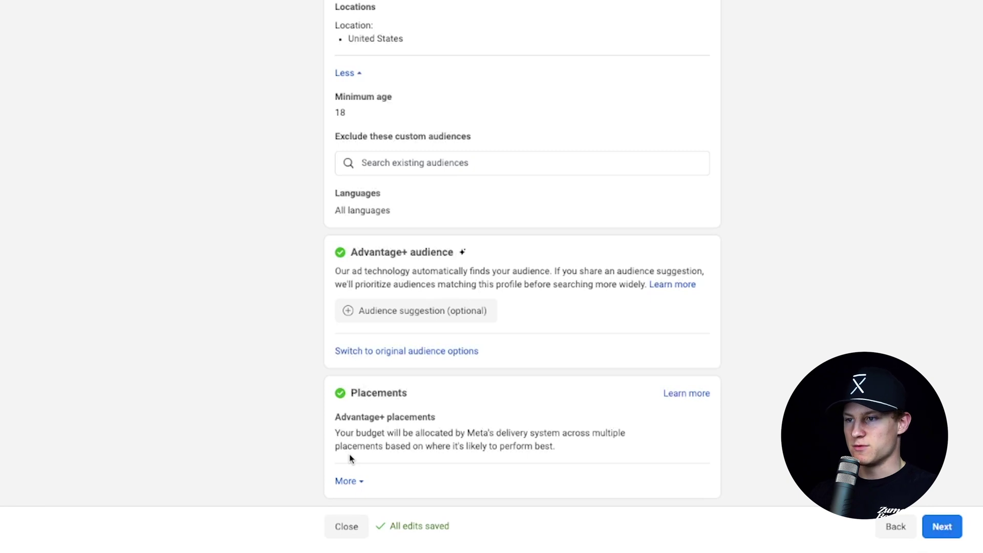
click(942, 527)
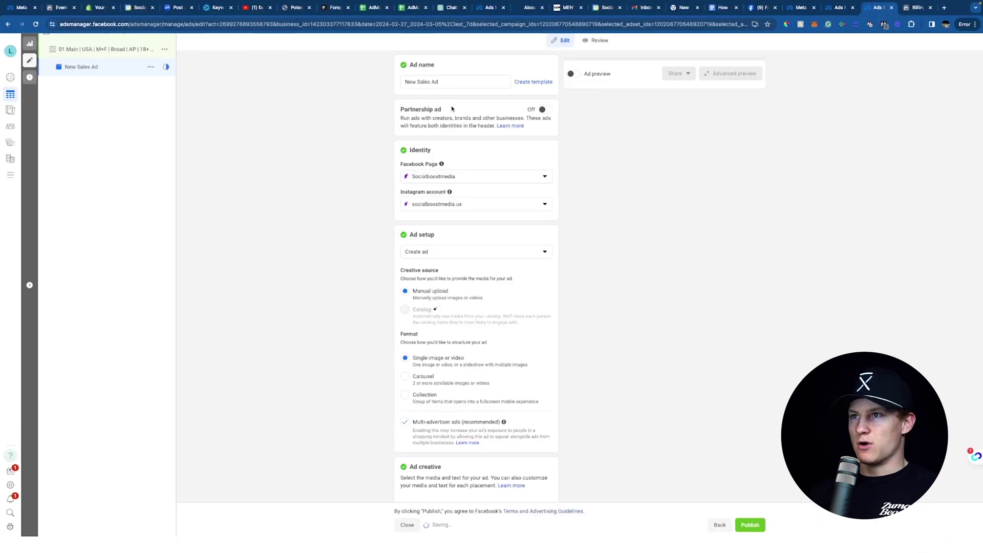
Replace the ad name with 'LK_Purchase Today' and review the Identity and Ad setup sections
drag(439, 82, 387, 82)
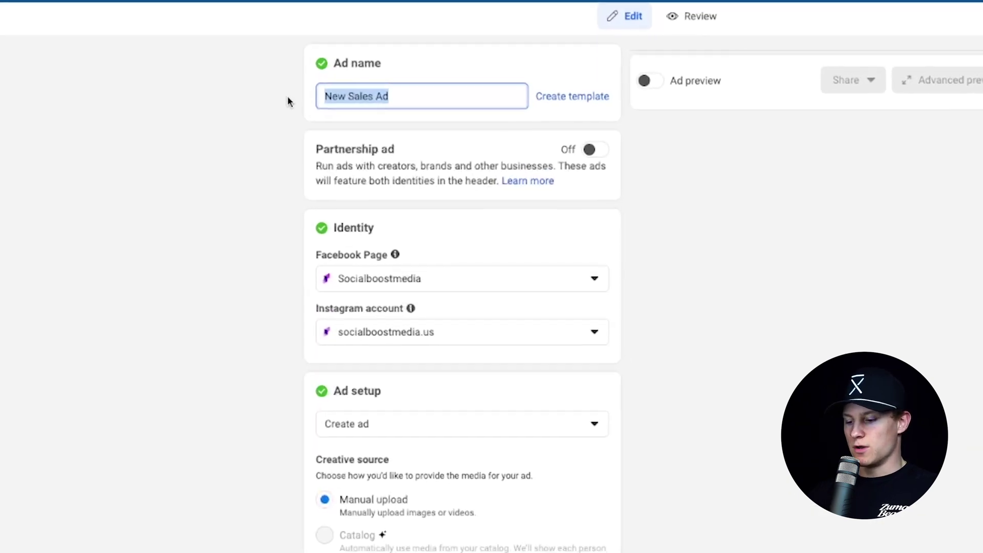
text(DCT 102)
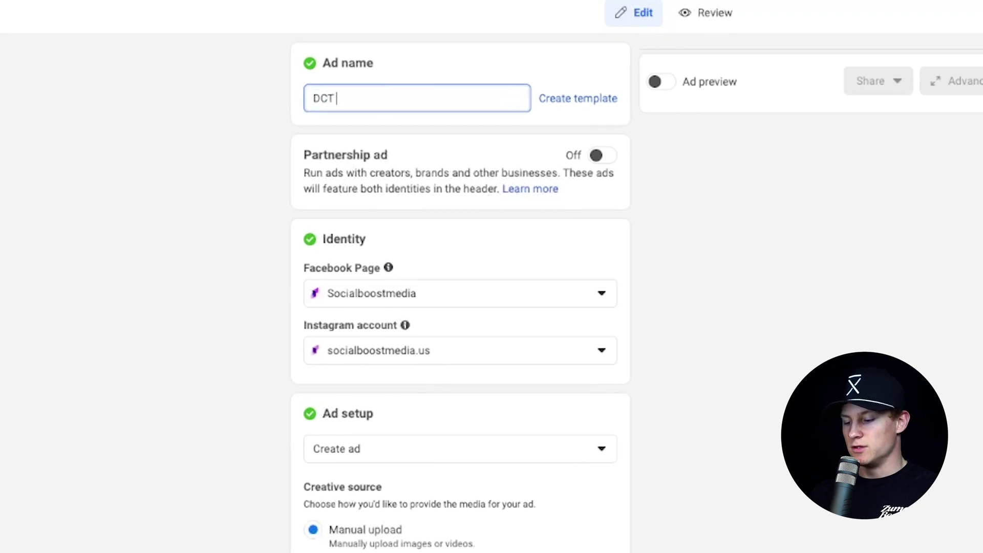
key(BackSpace)
key(BackSpace)
key(BackSpace)
key(BackSpace)
key(BackSpace)
key(BackSpace)
key(BackSpace)
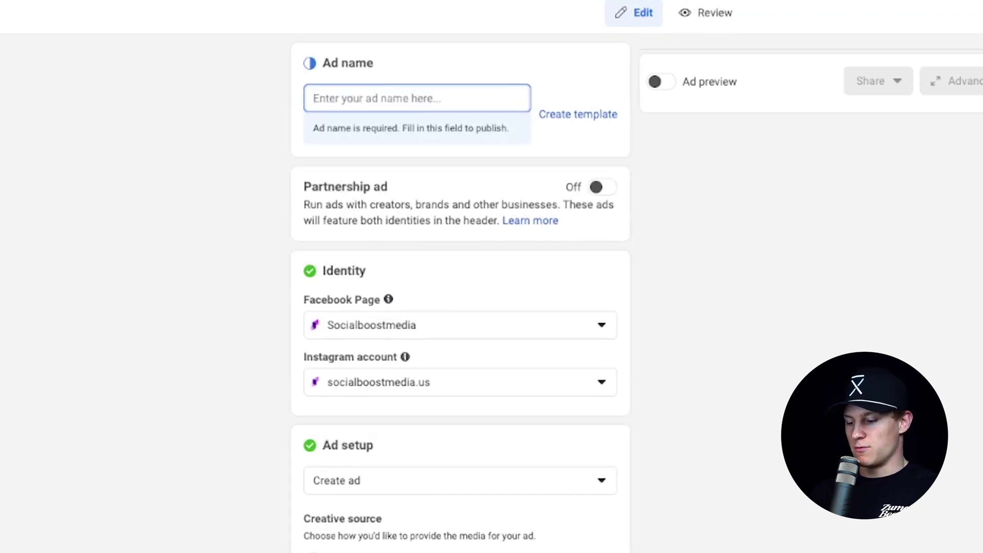
text(LK_)
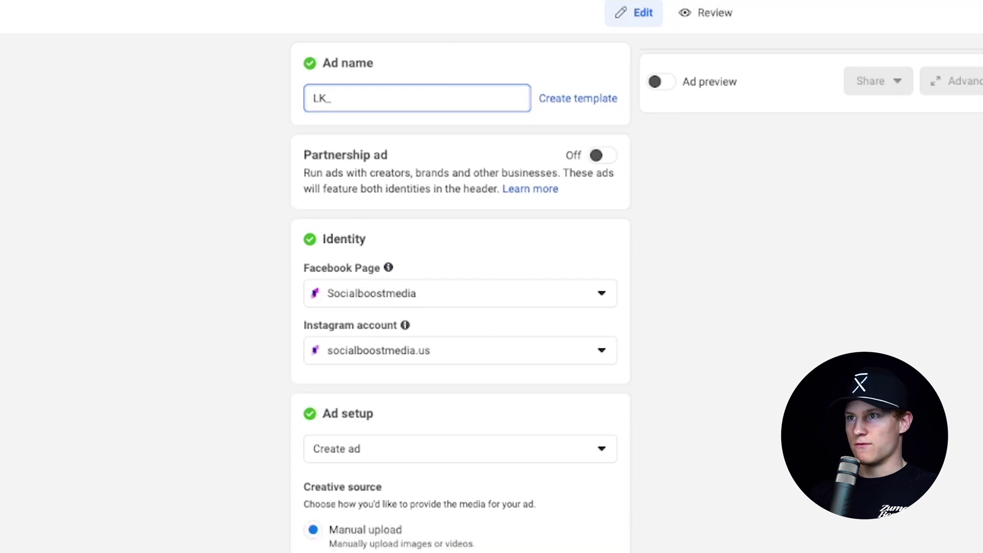
text(Purchase Today)
scroll(233, 214, down, 1)
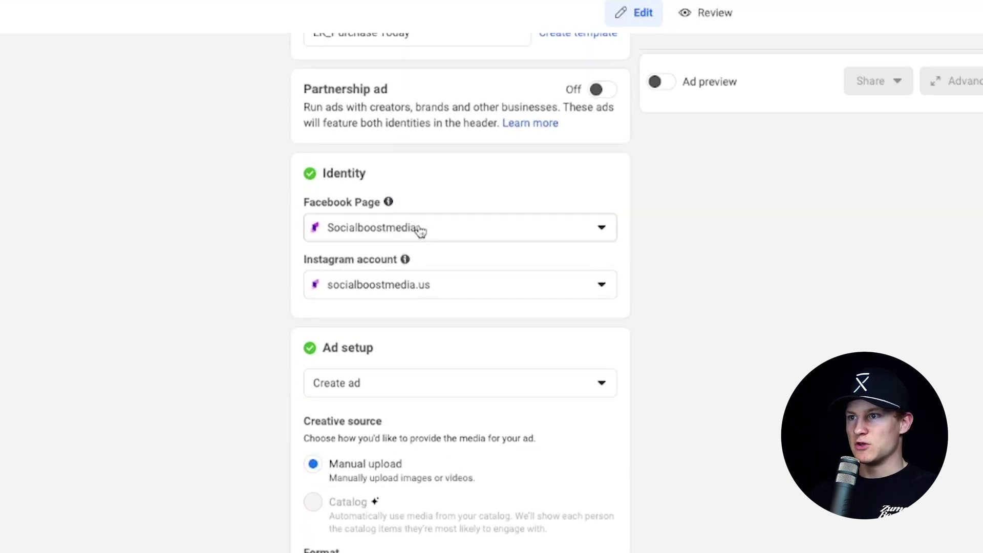
scroll(419, 230, down, 3)
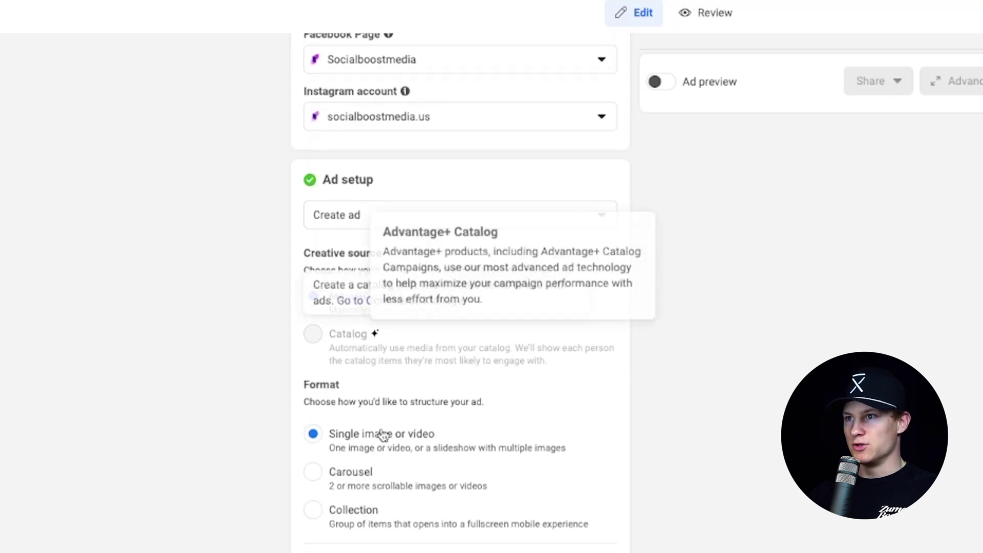
scroll(473, 443, down, 2)
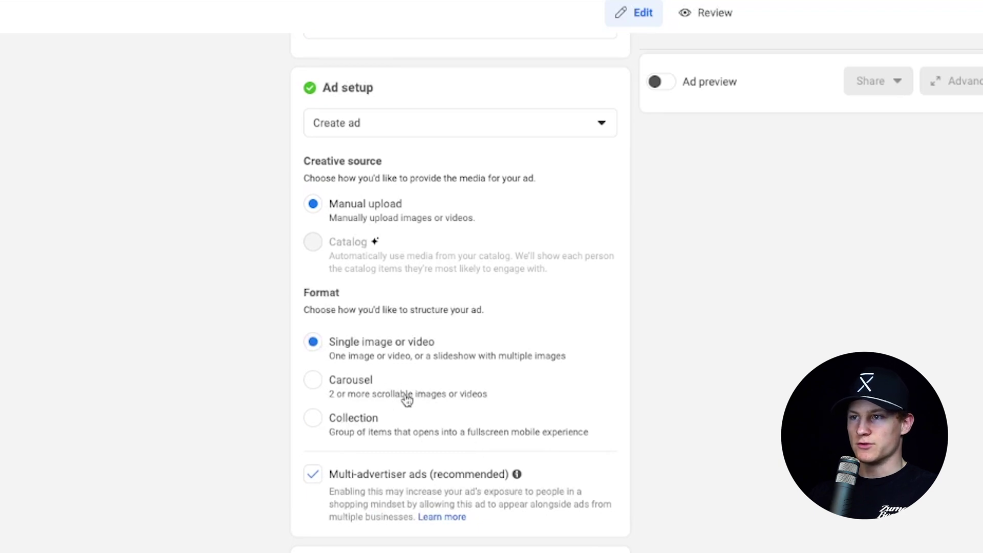
scroll(400, 414, down, 6)
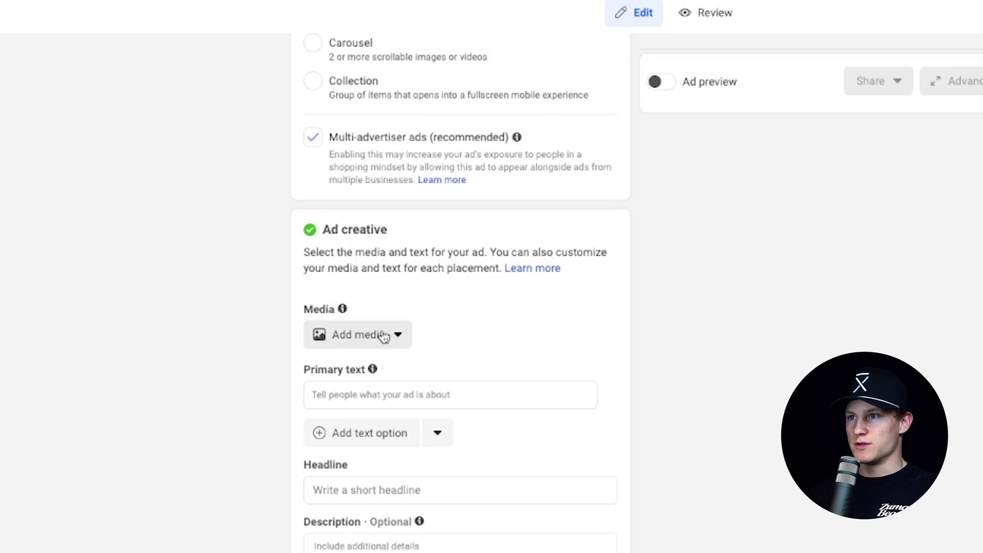
click(384, 338)
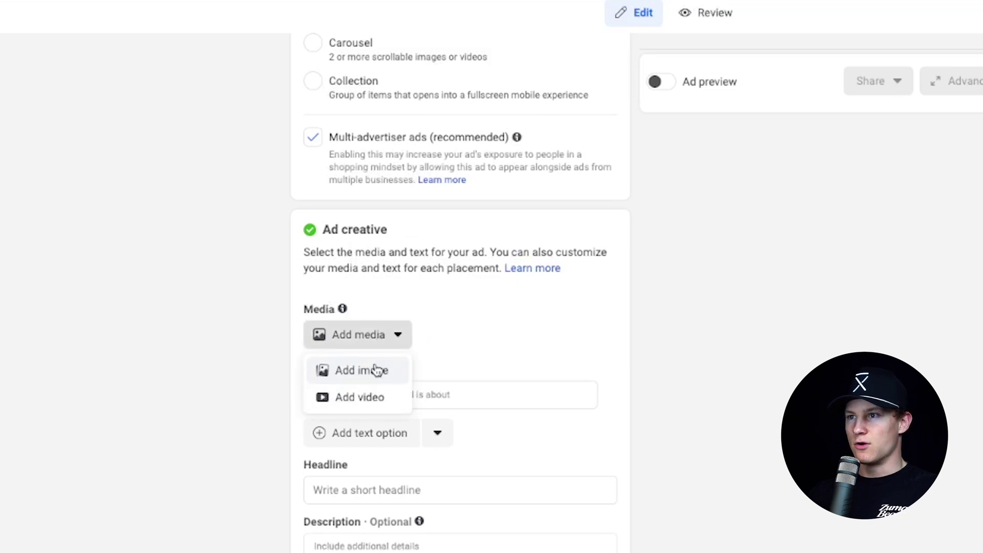
click(371, 395)
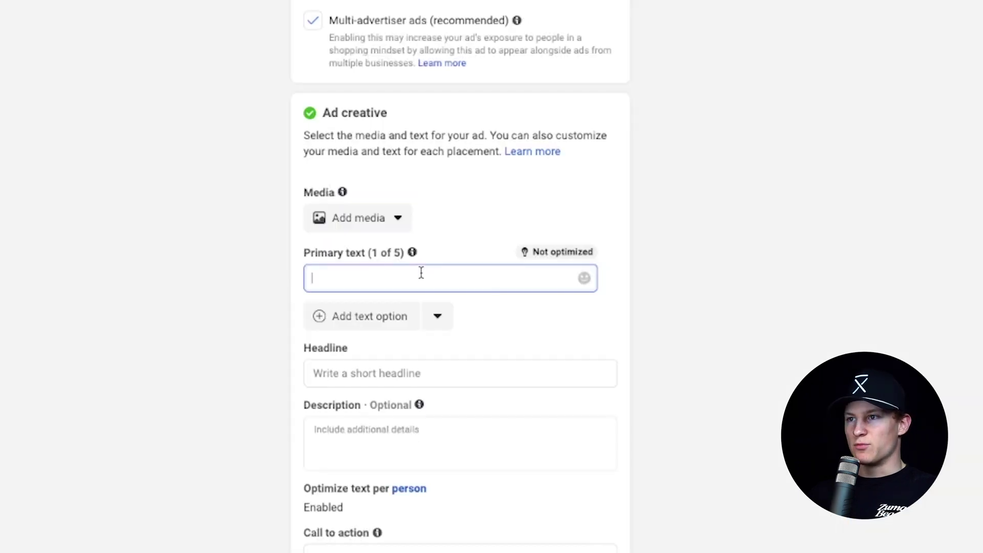
click(255, 279)
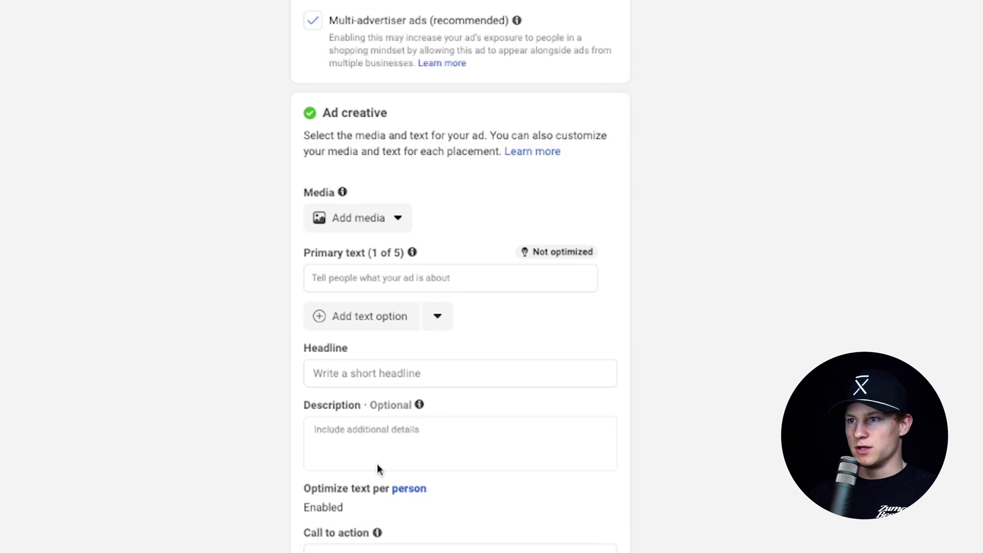
scroll(378, 465, down, 3)
scroll(403, 358, down, 4)
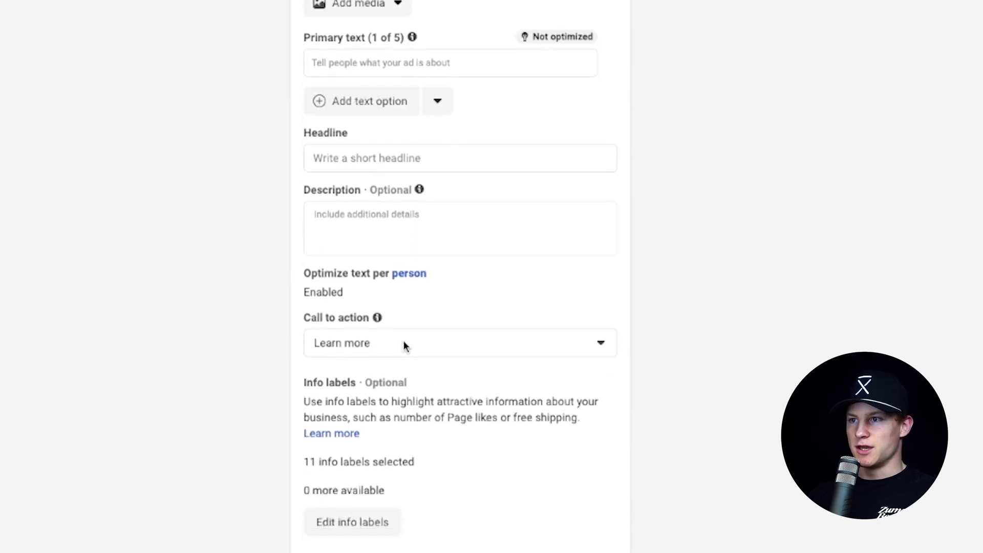
click(397, 230)
scroll(407, 274, down, 2)
scroll(401, 279, down, 2)
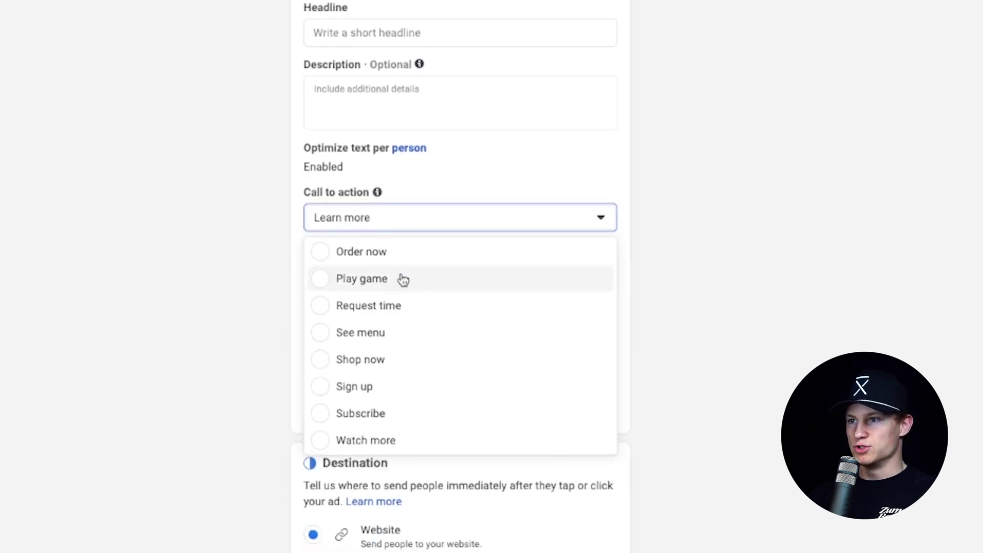
scroll(379, 323, down, 5)
click(395, 325)
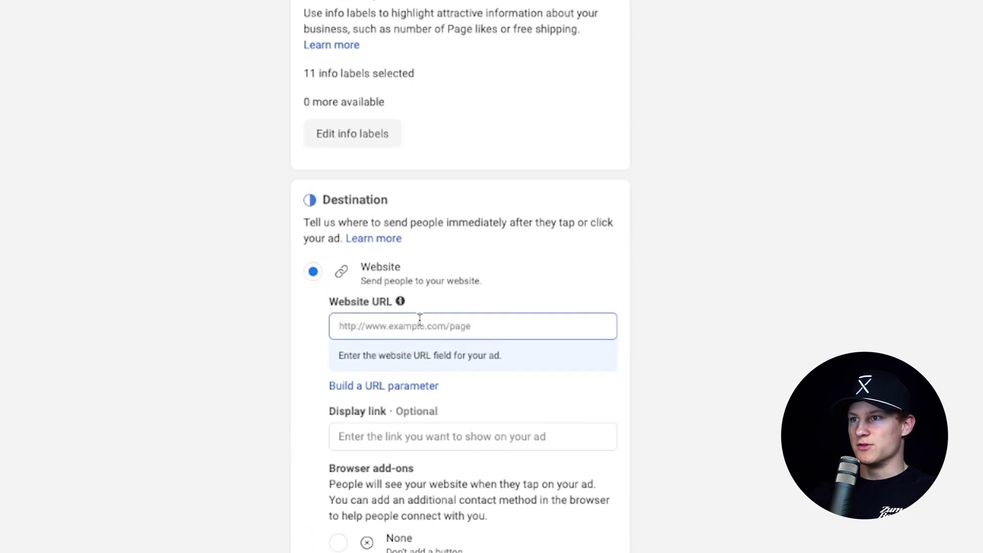
scroll(405, 358, down, 1)
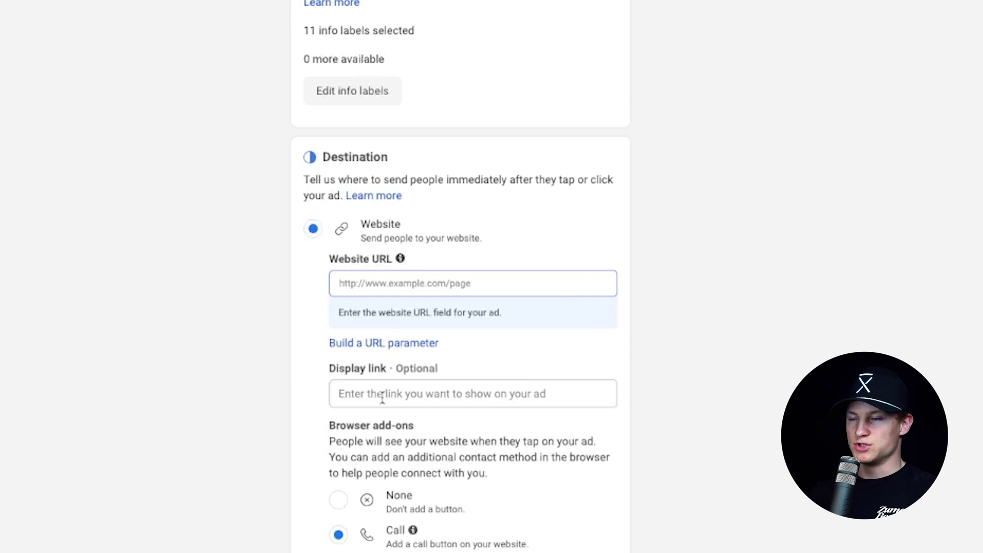
scroll(404, 328, down, 10)
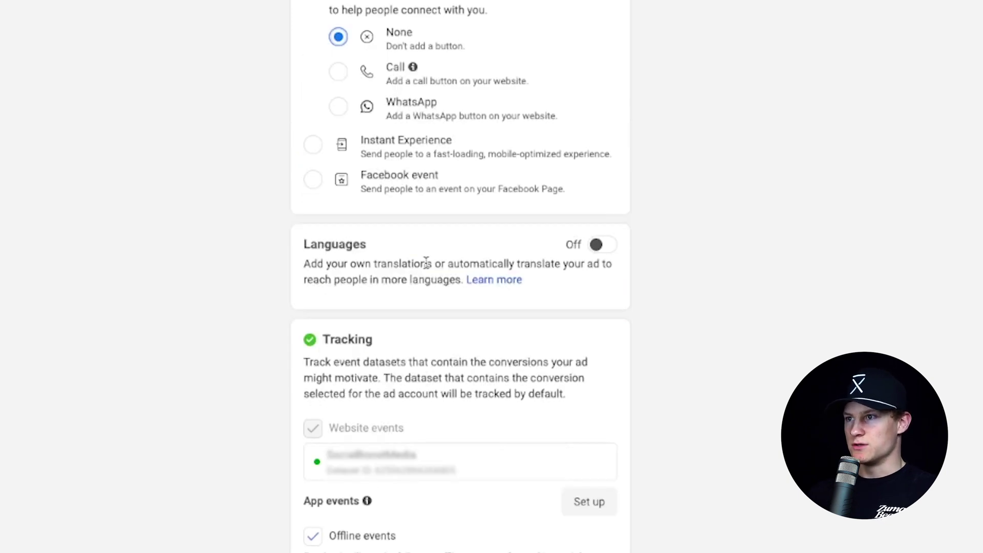
scroll(390, 276, down, 5)
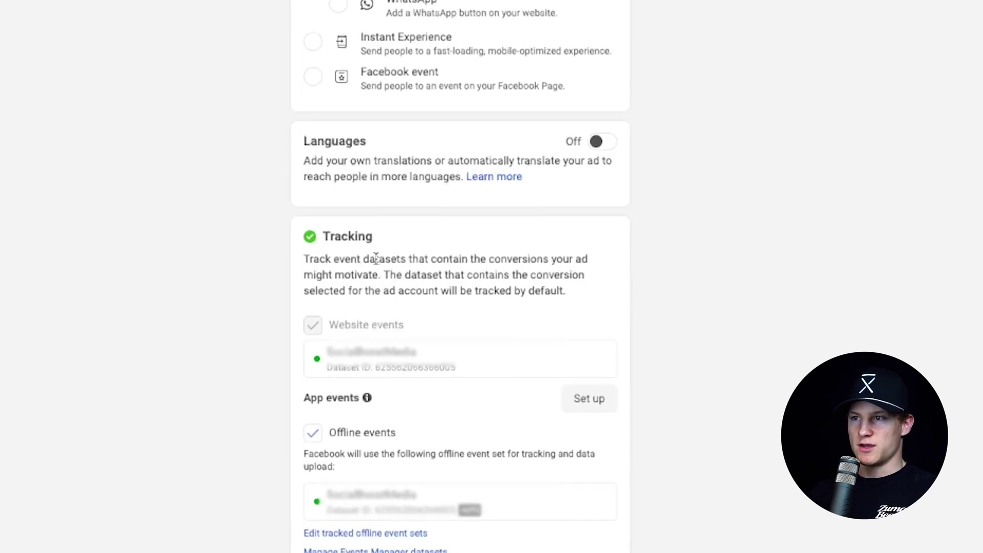